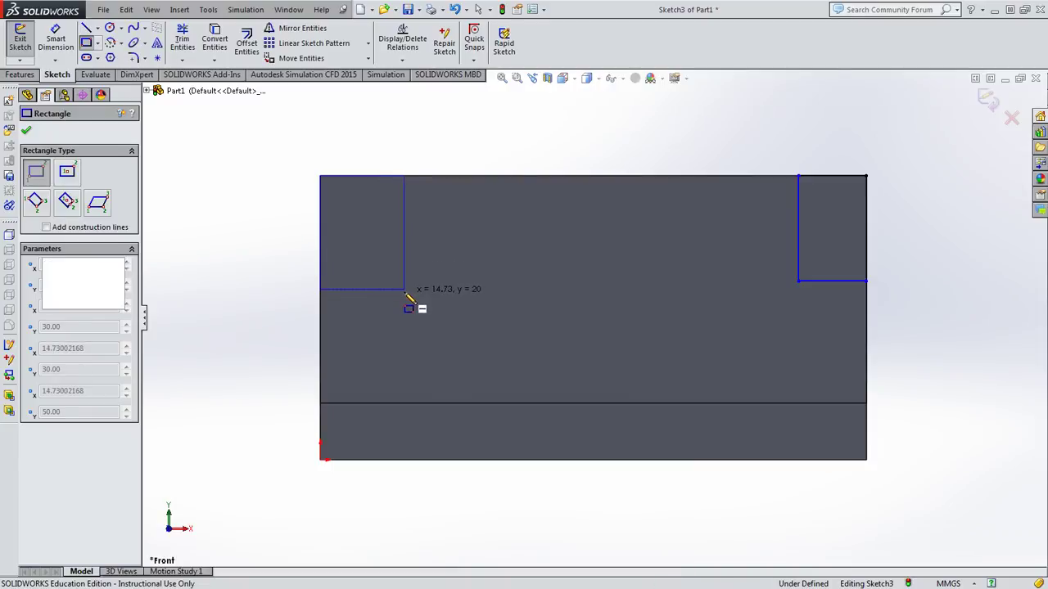
- Place the far corner to finish the second corner rectangle
click(403, 289)
- Dimension the left corner rectangle 24 tall (entered as 50-26) and 16 wide
click(56, 41)
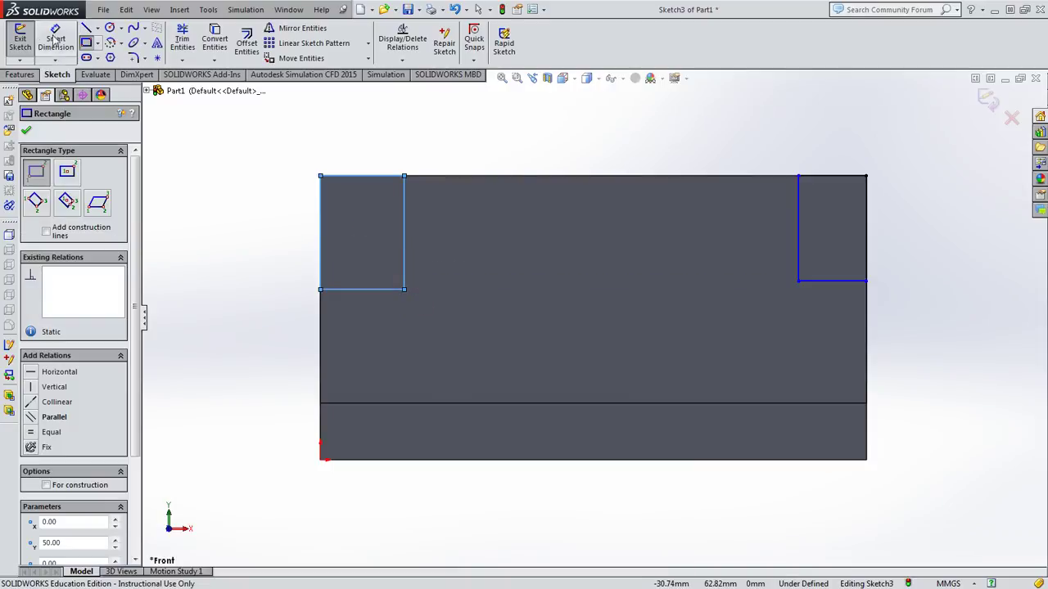
click(320, 215)
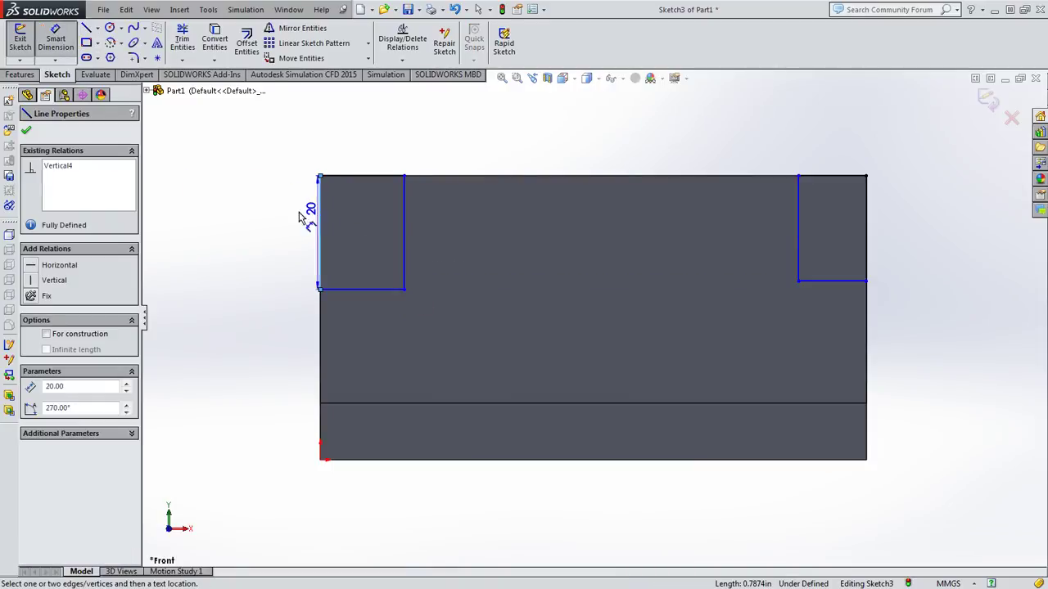
click(252, 227)
text(50-26)
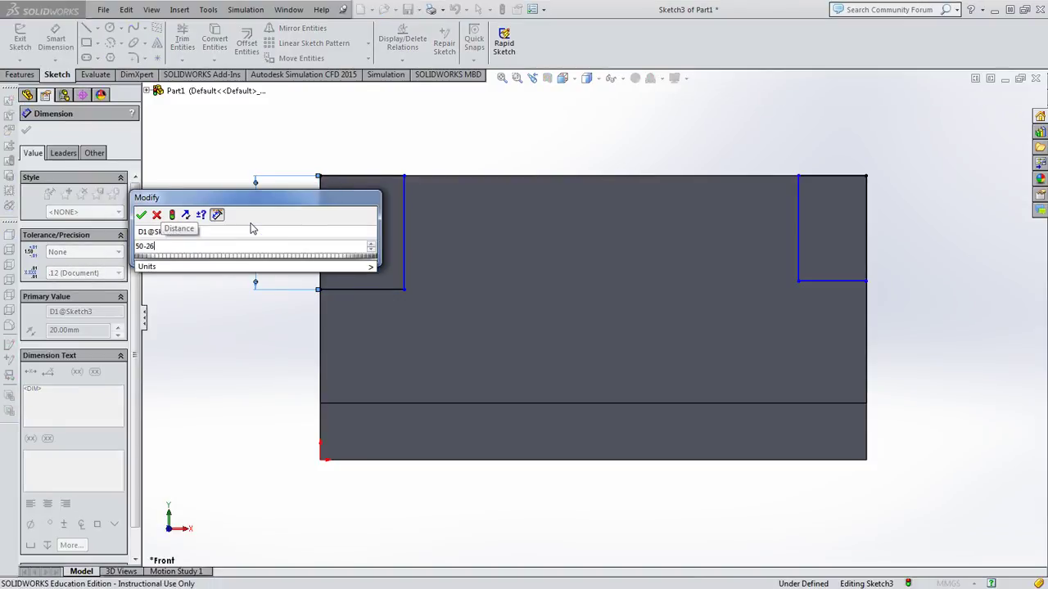
key(Return)
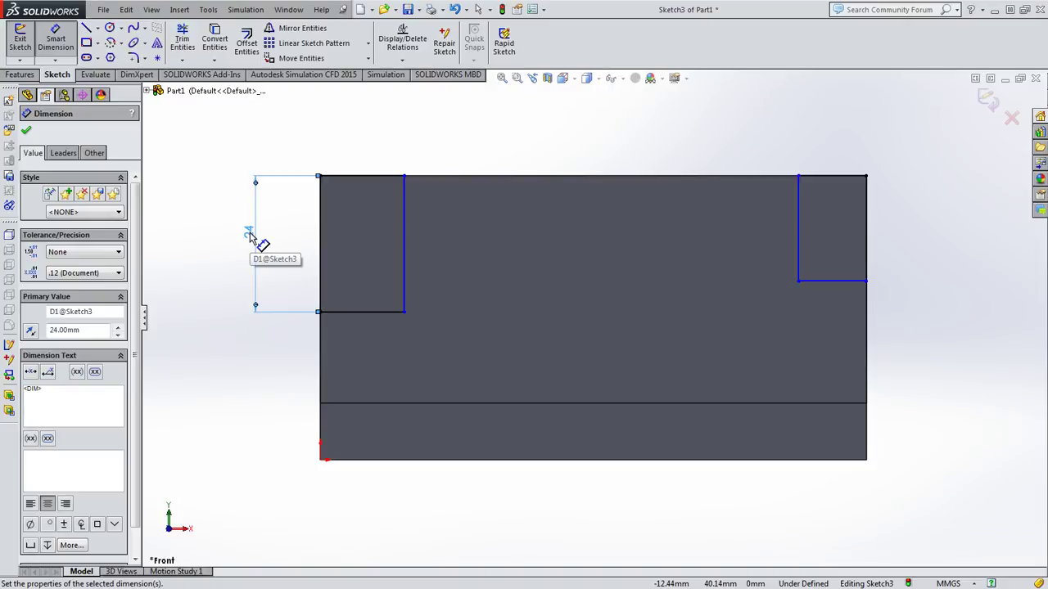
click(356, 313)
click(365, 349)
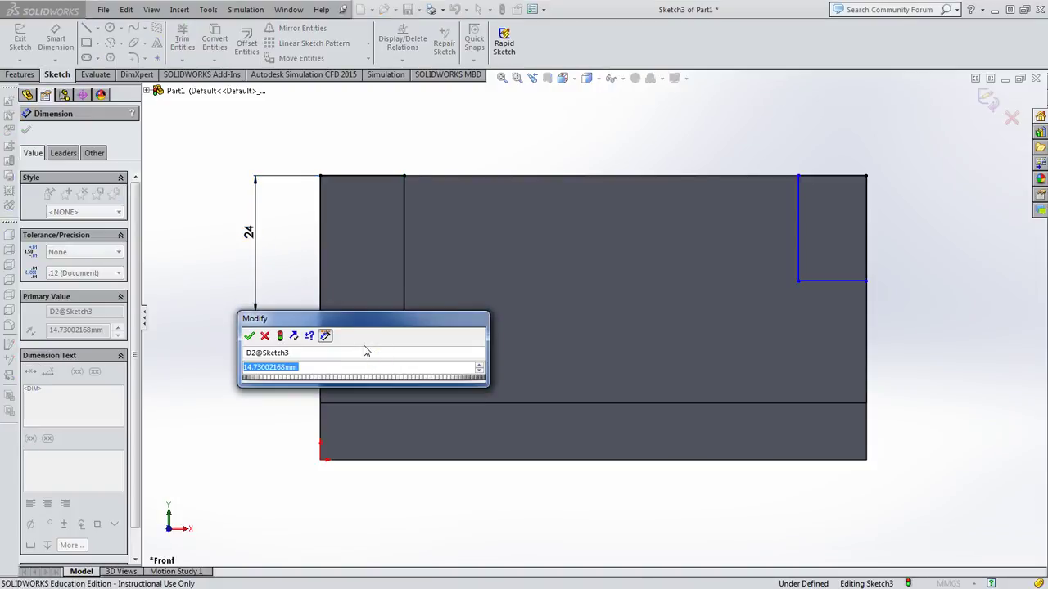
text(16)
key(Return)
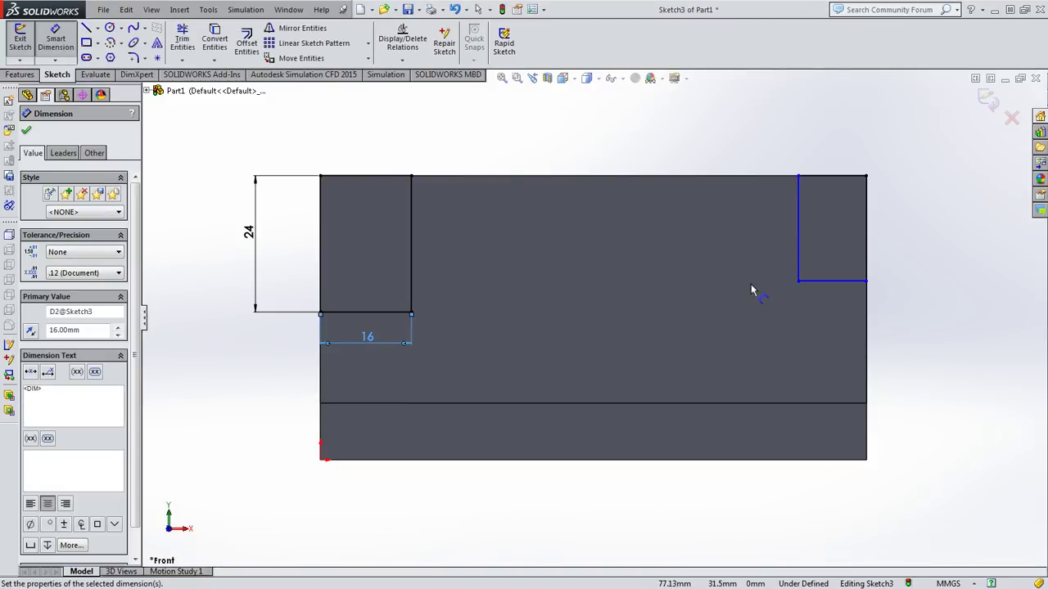
- Dimension the right corner rectangle 16 wide and 24 tall
click(829, 282)
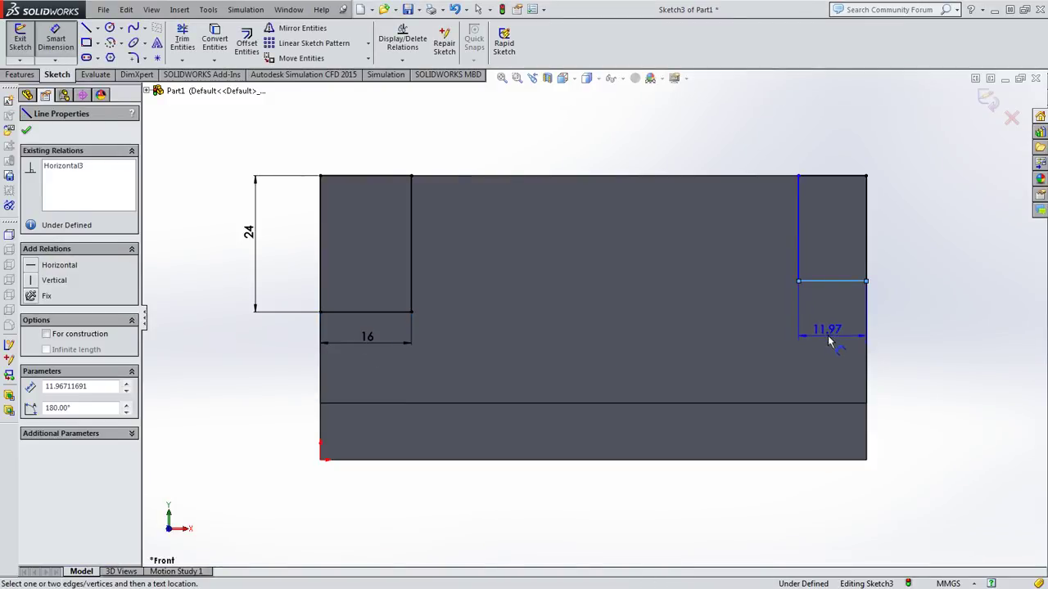
click(819, 350)
text(16)
key(Return)
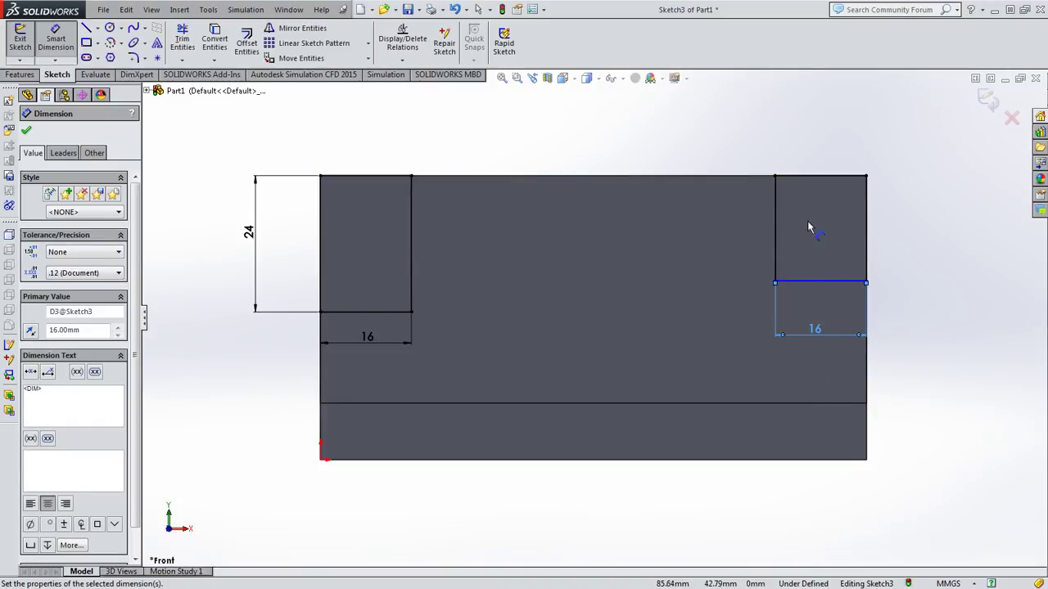
click(775, 222)
click(745, 226)
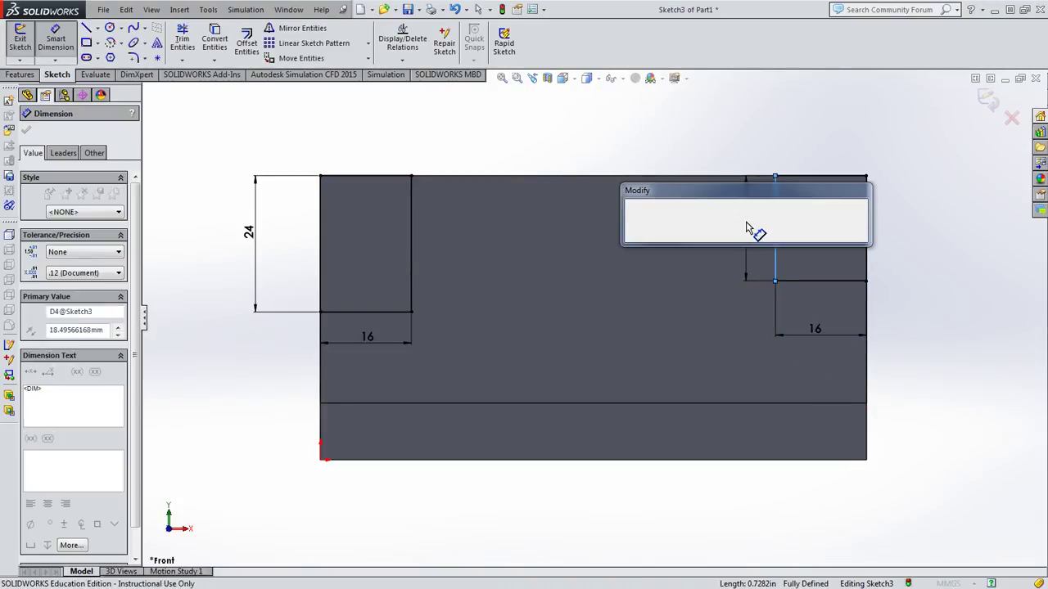
text(24)
key(Return)
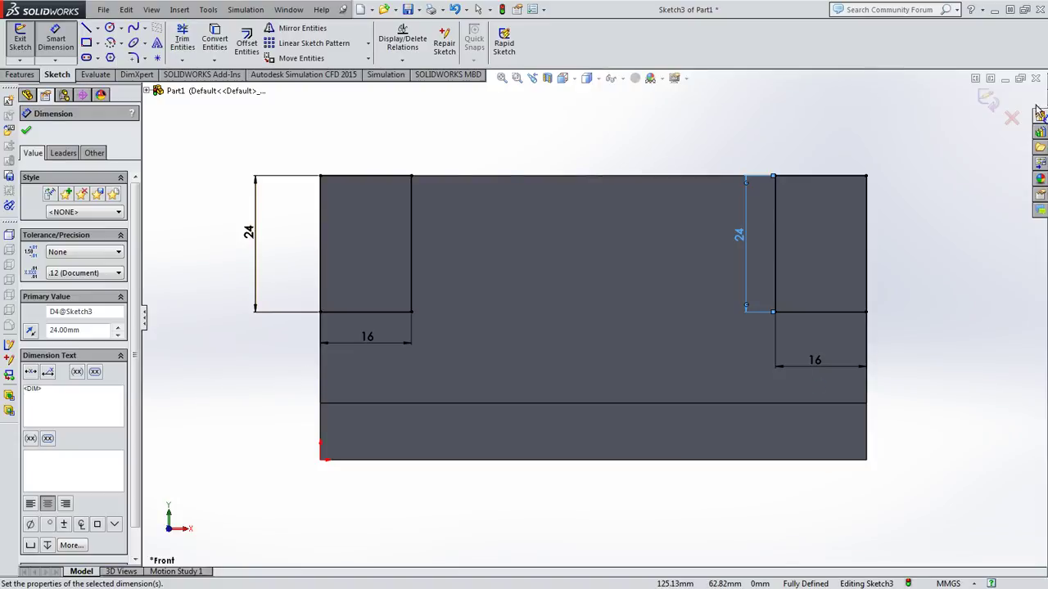
- Cut both corner rectangles Through All to create Cut-Extrude2
key(Escape)
key(ctrl+e)
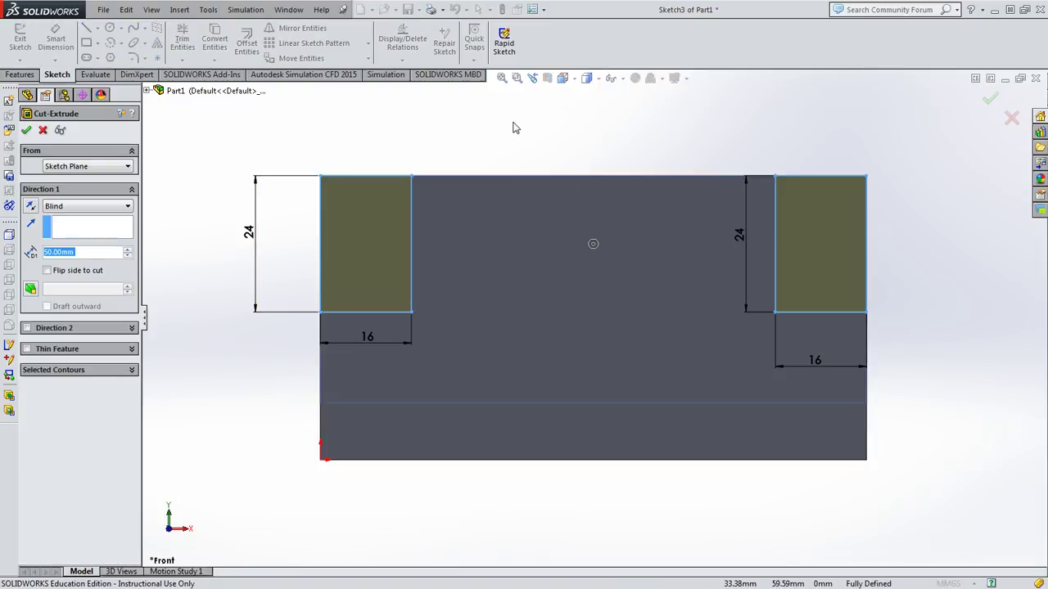
middle_drag(454, 181, 441, 197)
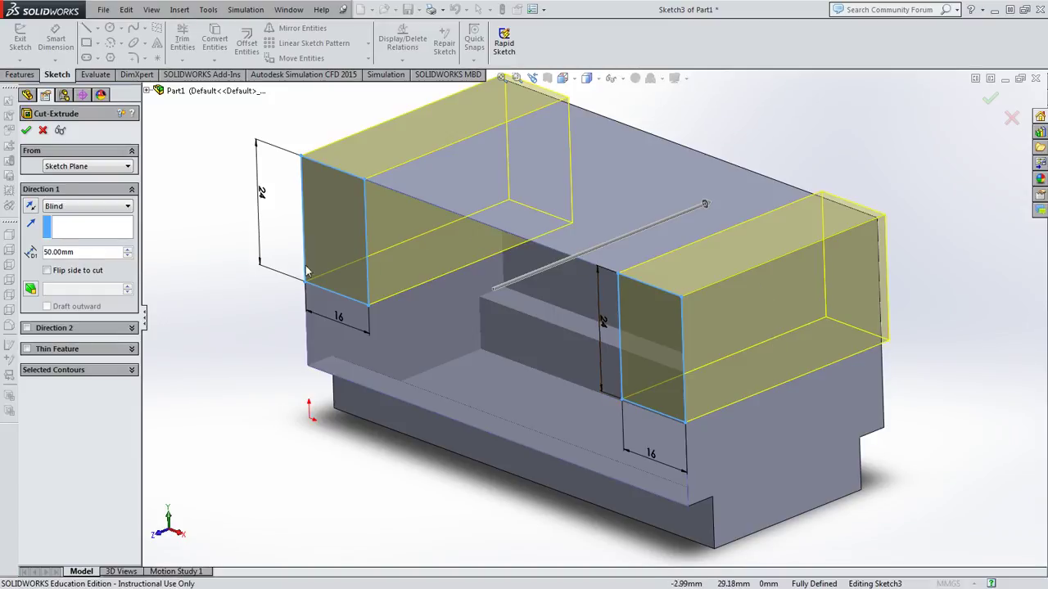
click(63, 209)
click(64, 227)
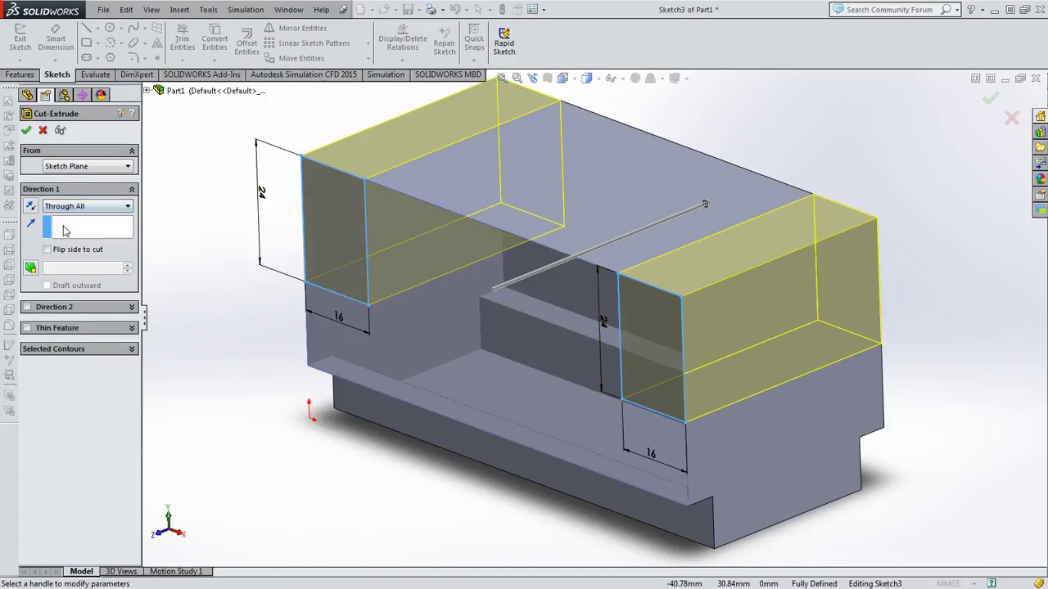
click(27, 131)
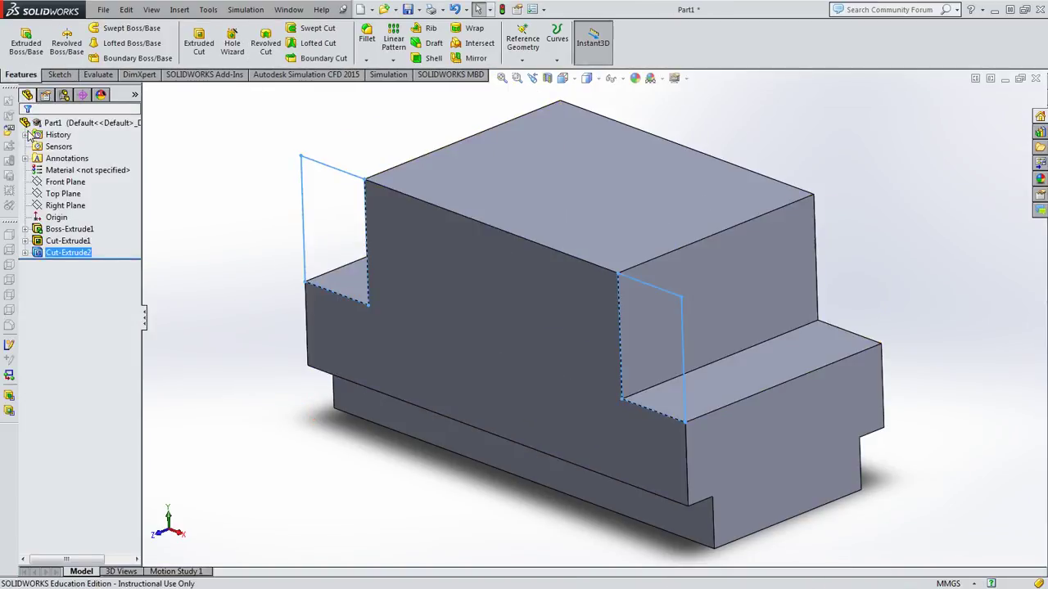
click(237, 155)
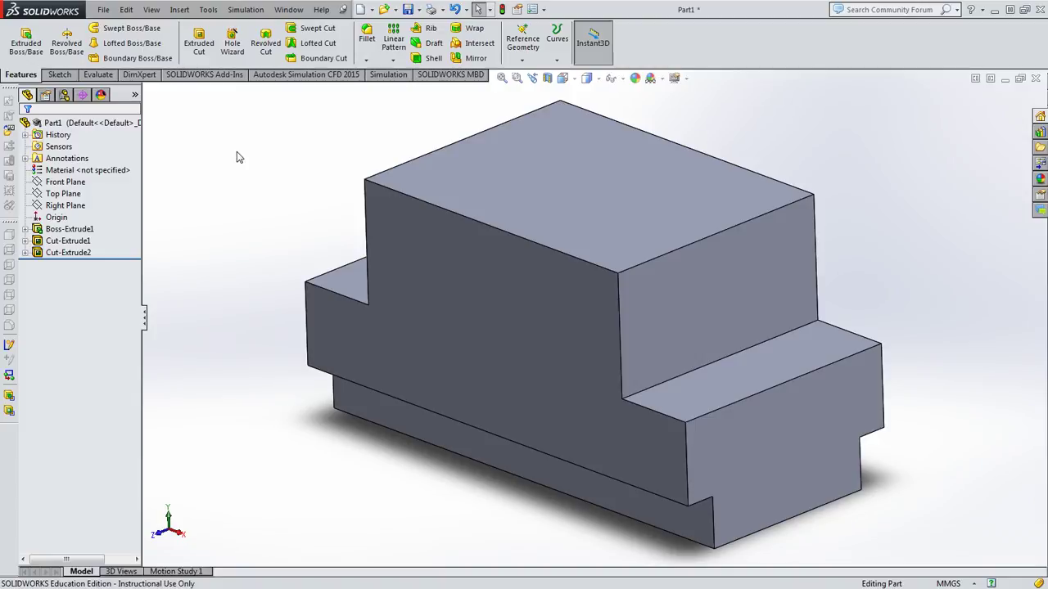
click(486, 564)
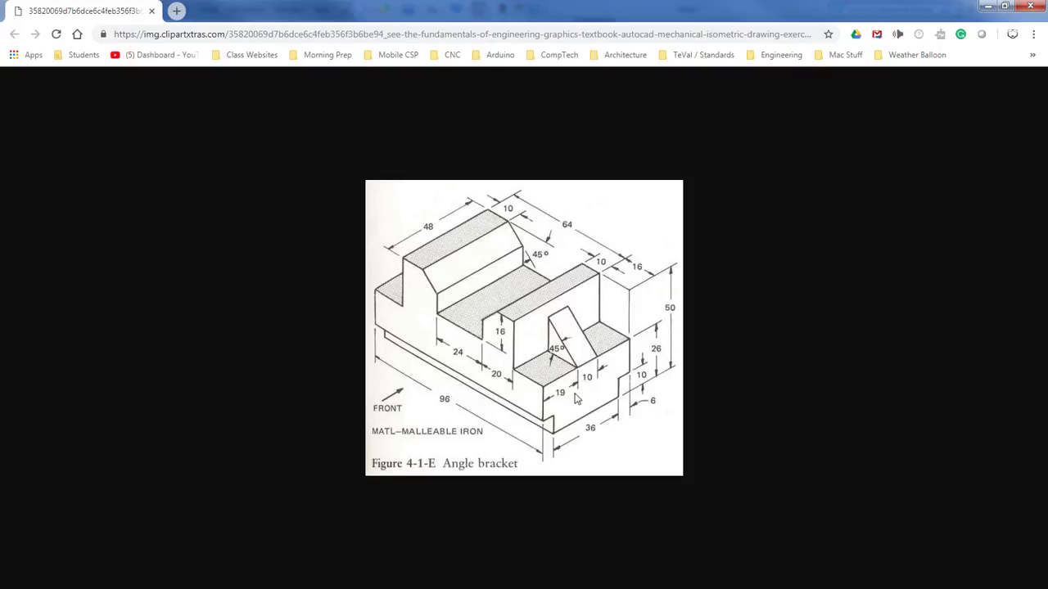
click(988, 6)
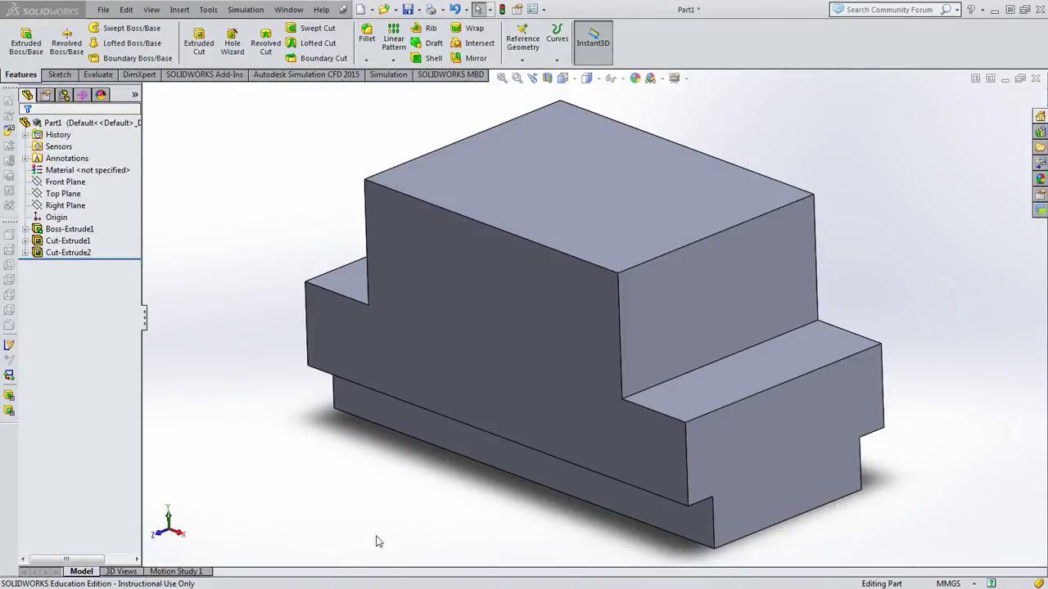
key(alt+Tab)
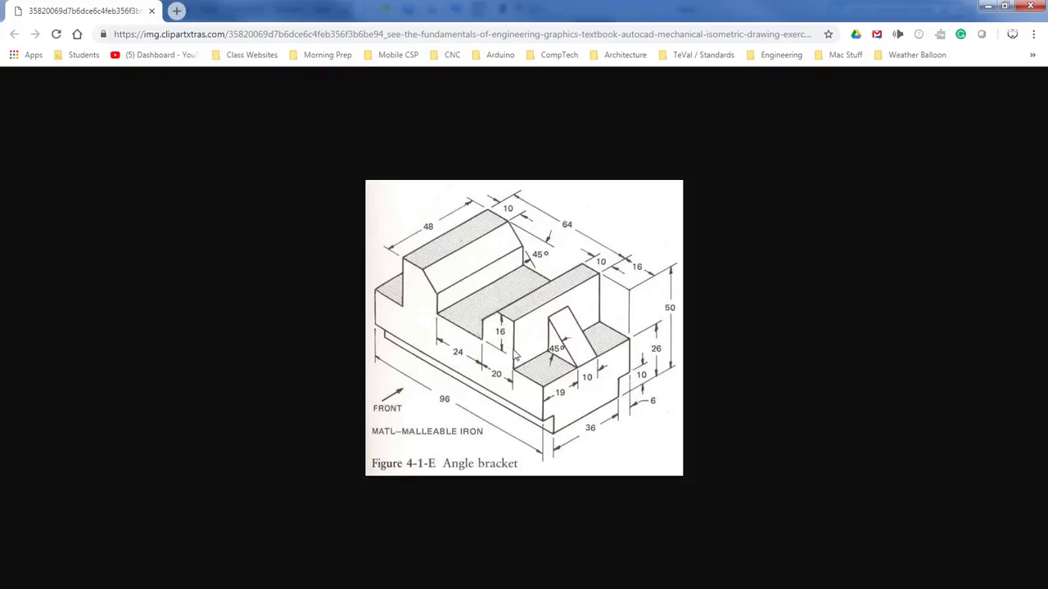
key(super+Down)
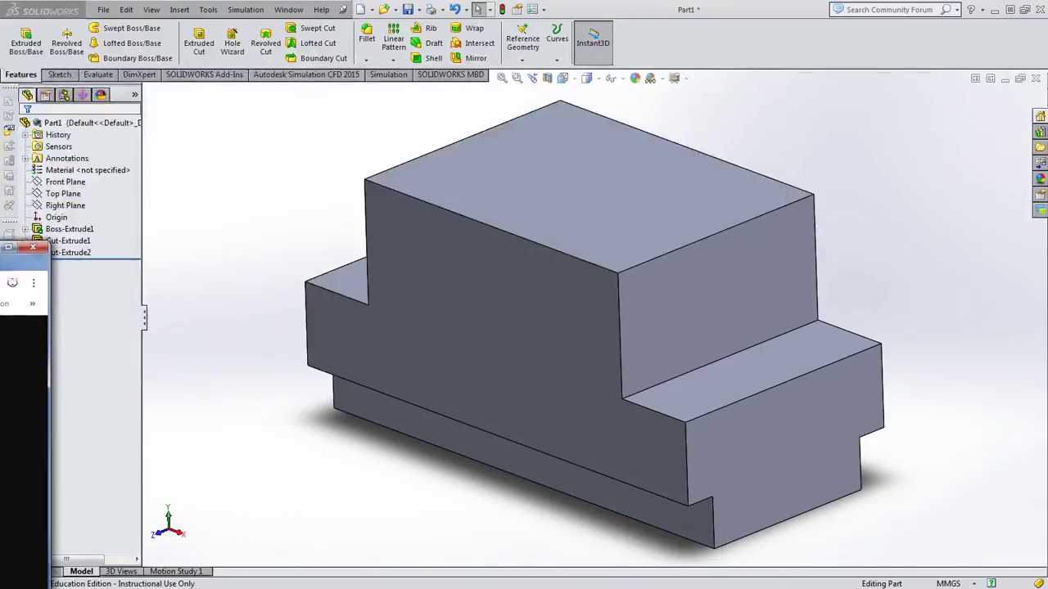
- Try a fillet on the right notch's vertical edge, then cancel it
click(621, 315)
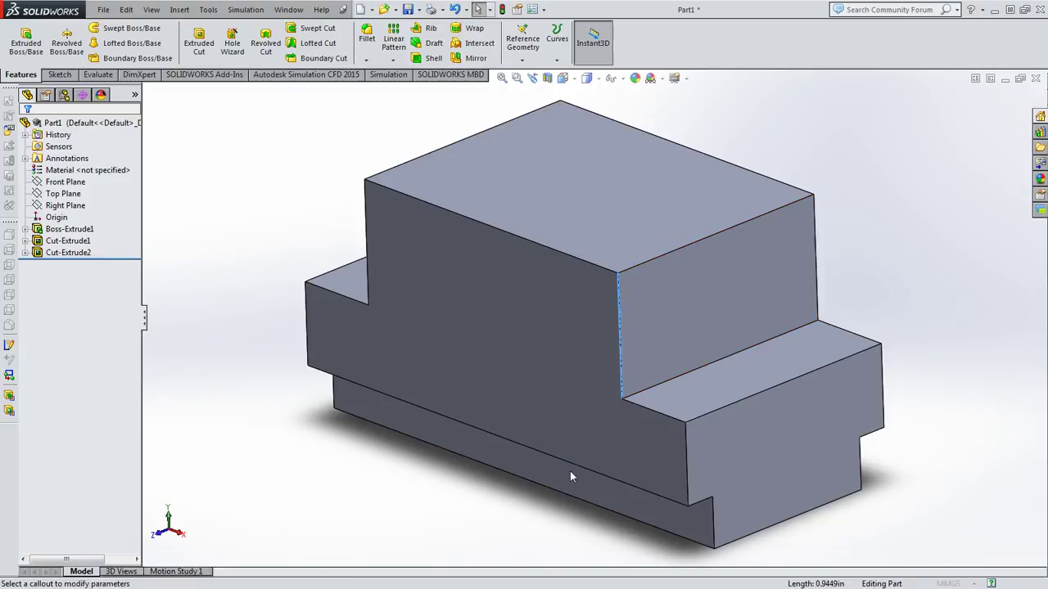
click(367, 37)
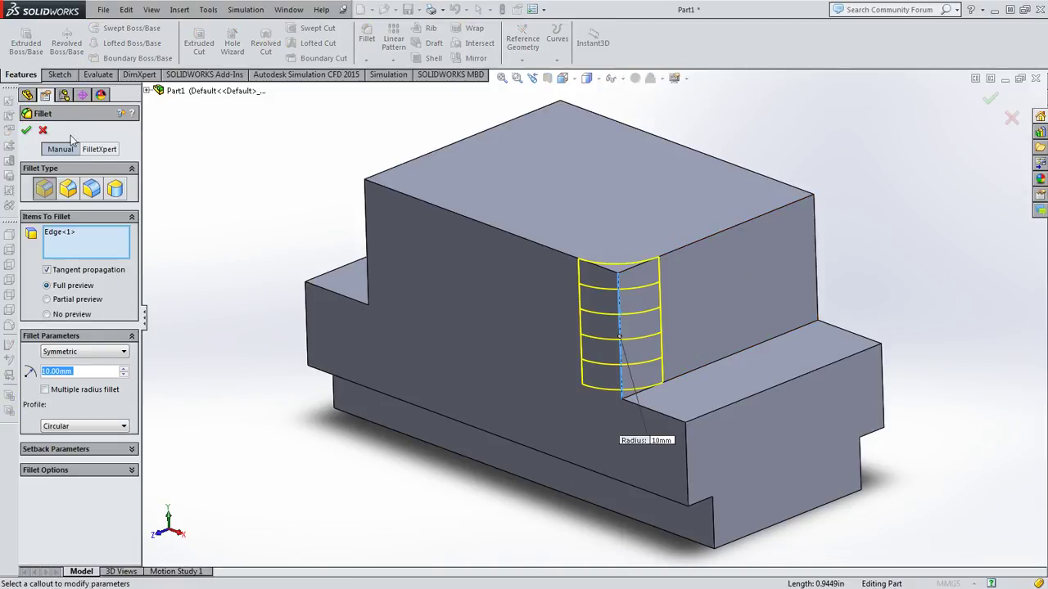
click(41, 131)
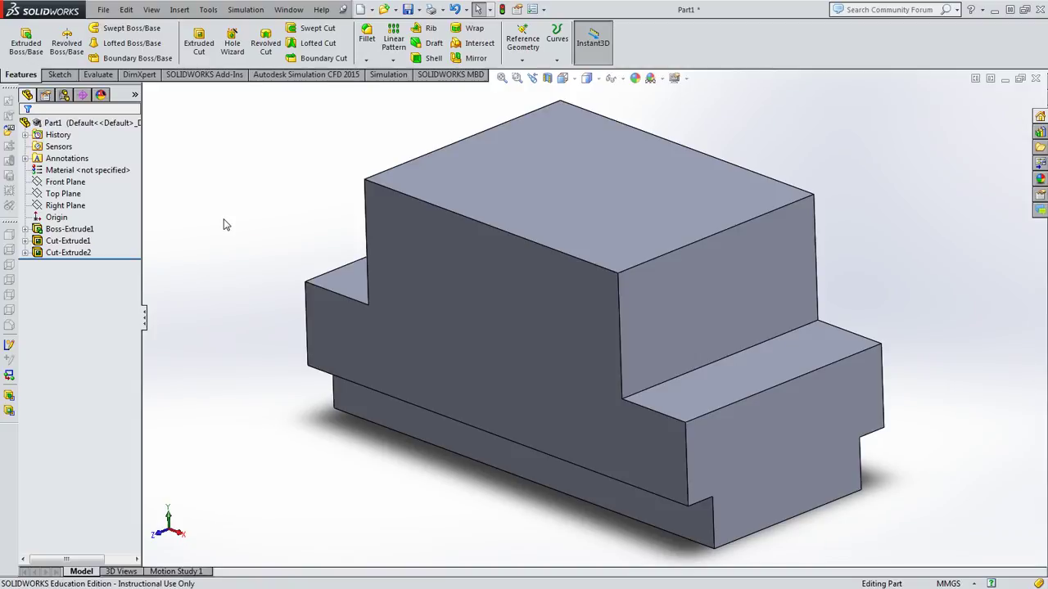
- Start an extruded-cut sketch on the front face, viewed straight on from Front
click(199, 42)
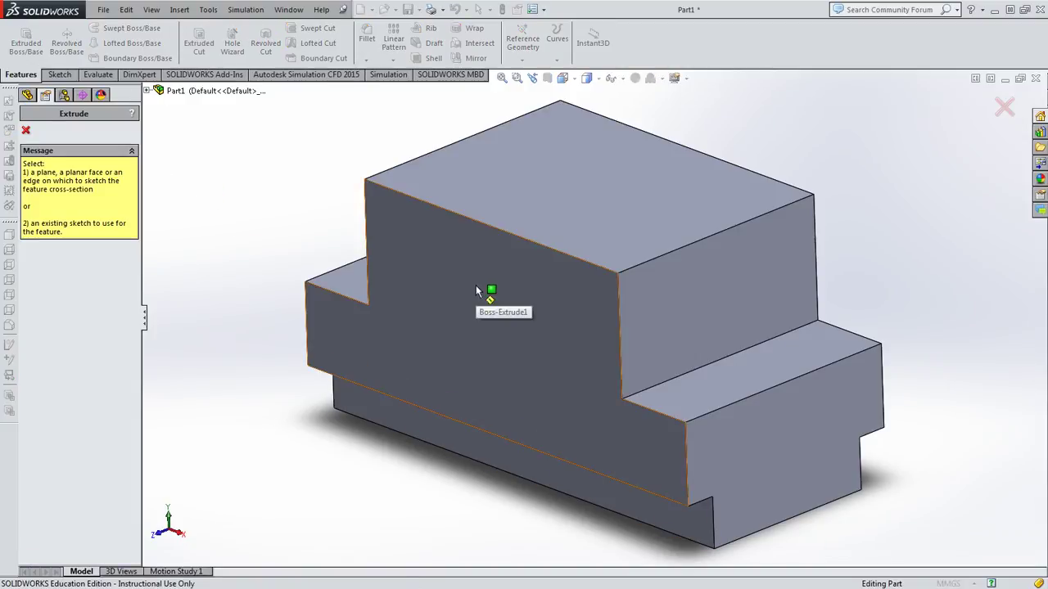
click(453, 268)
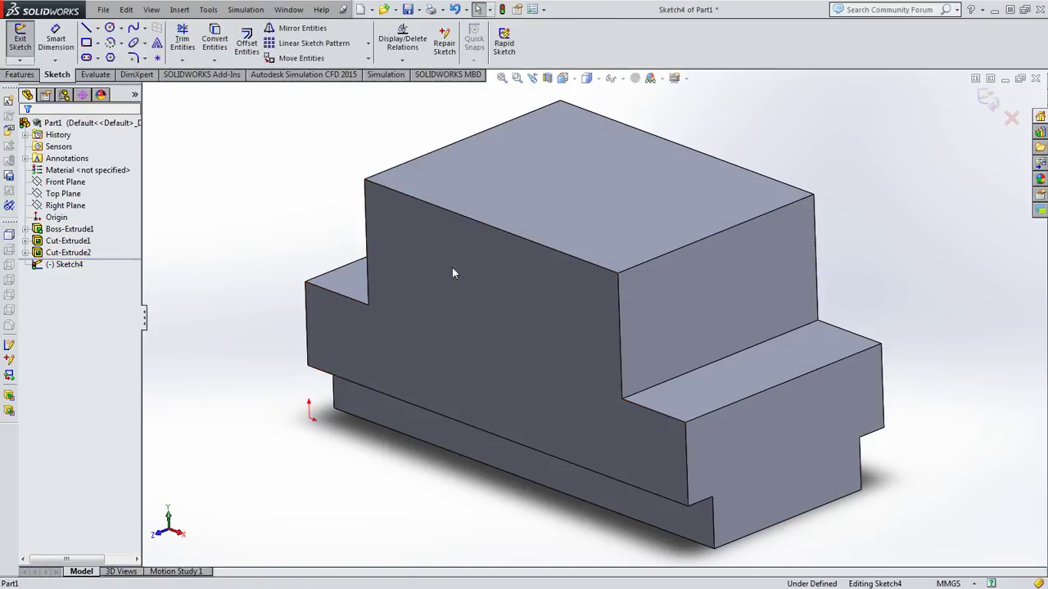
key(space)
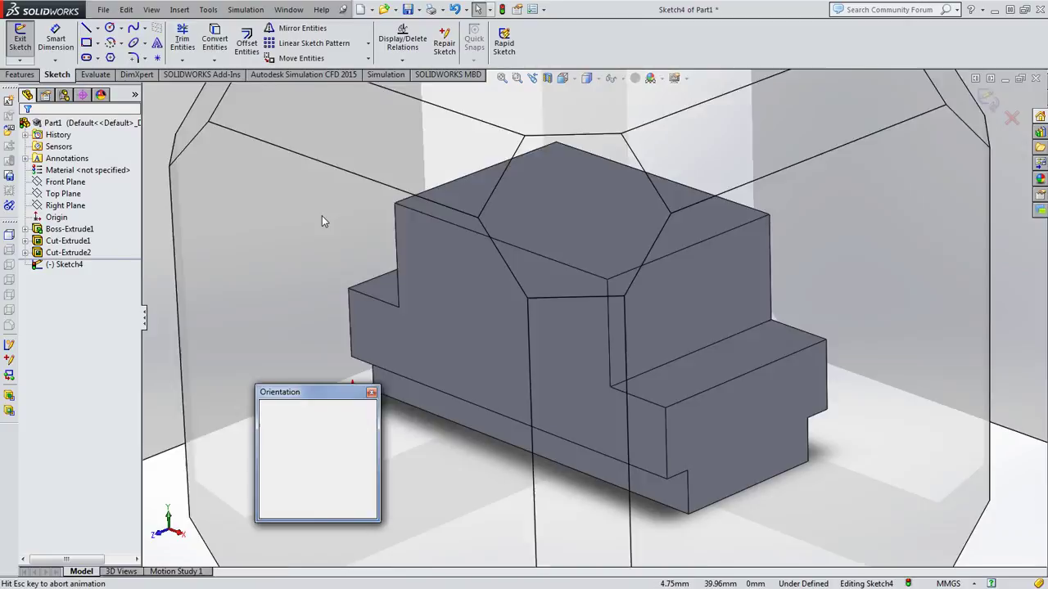
click(469, 280)
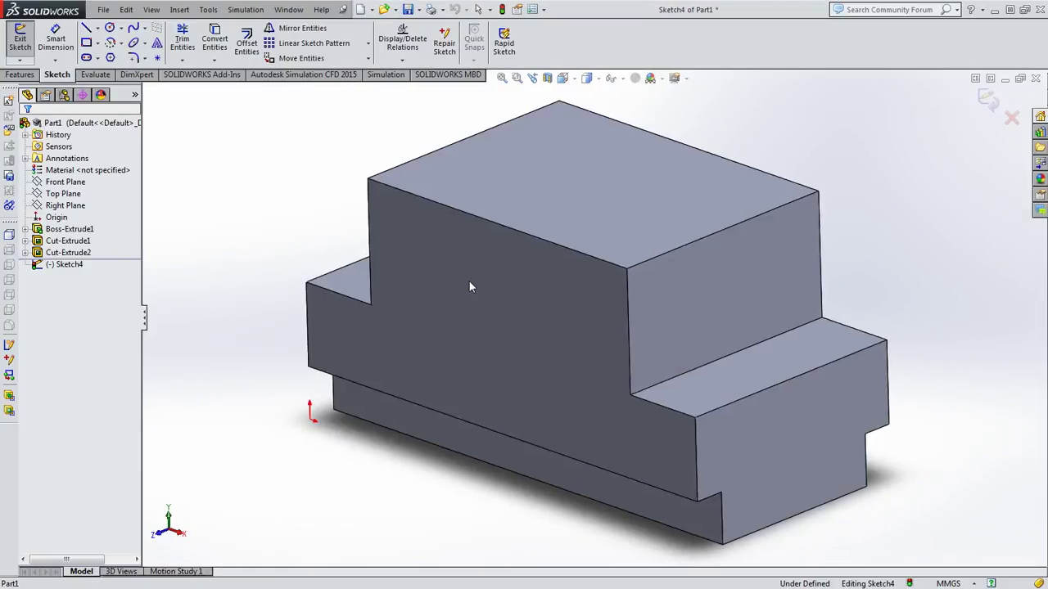
click(86, 43)
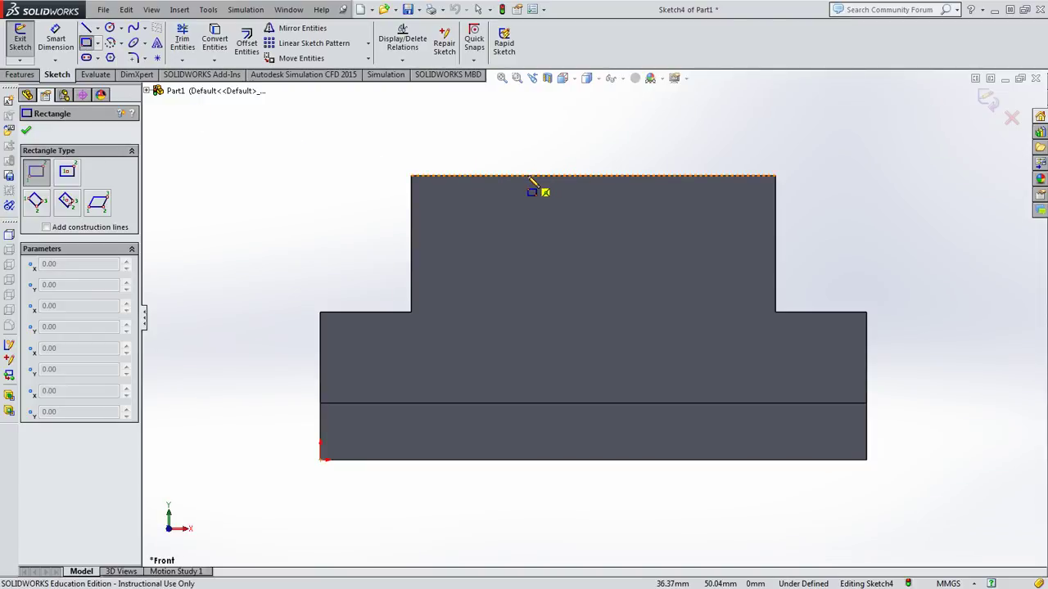
- Draw a rectangle down from the upper block's top edge, 24 wide by 16 tall
drag(528, 176, 593, 269)
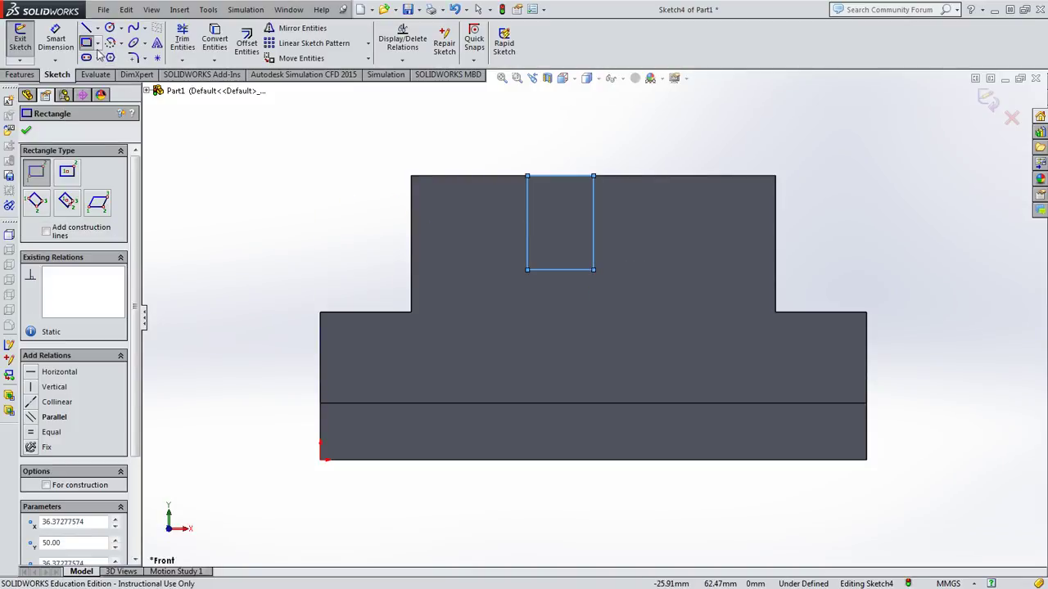
click(56, 40)
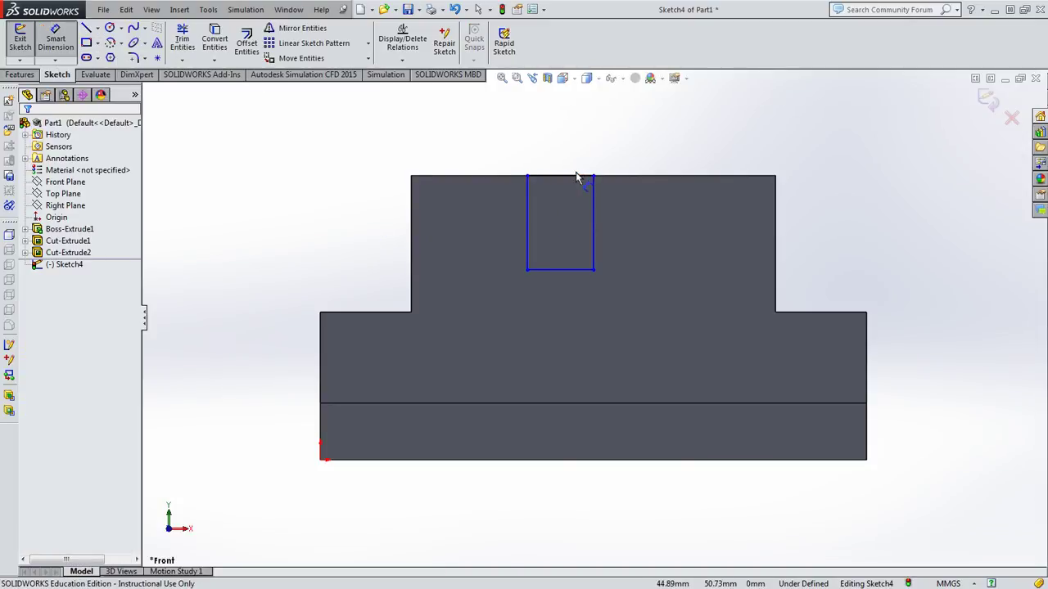
click(594, 226)
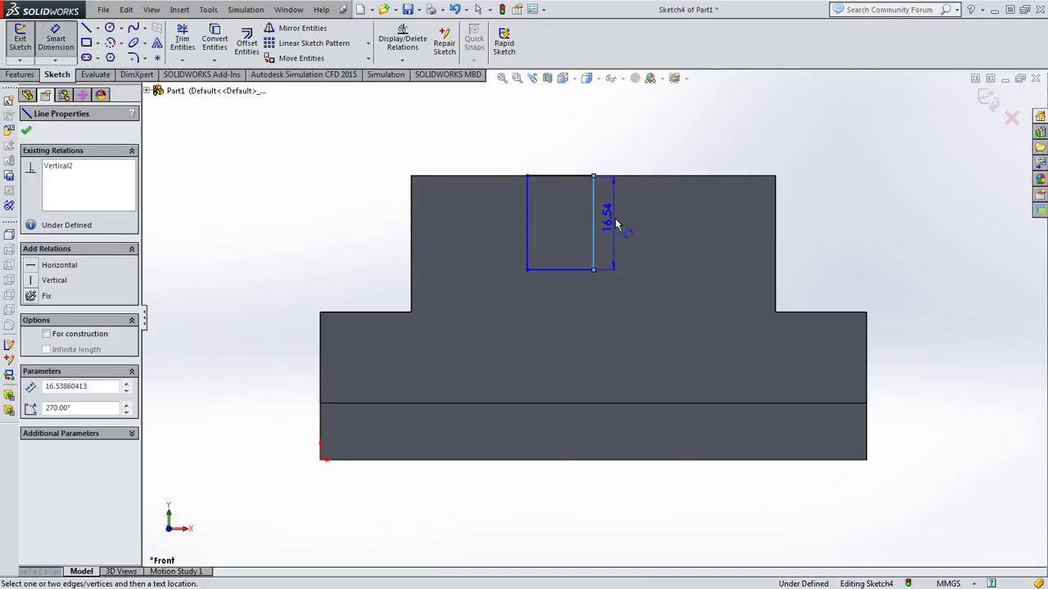
click(618, 225)
text(16)
key(Return)
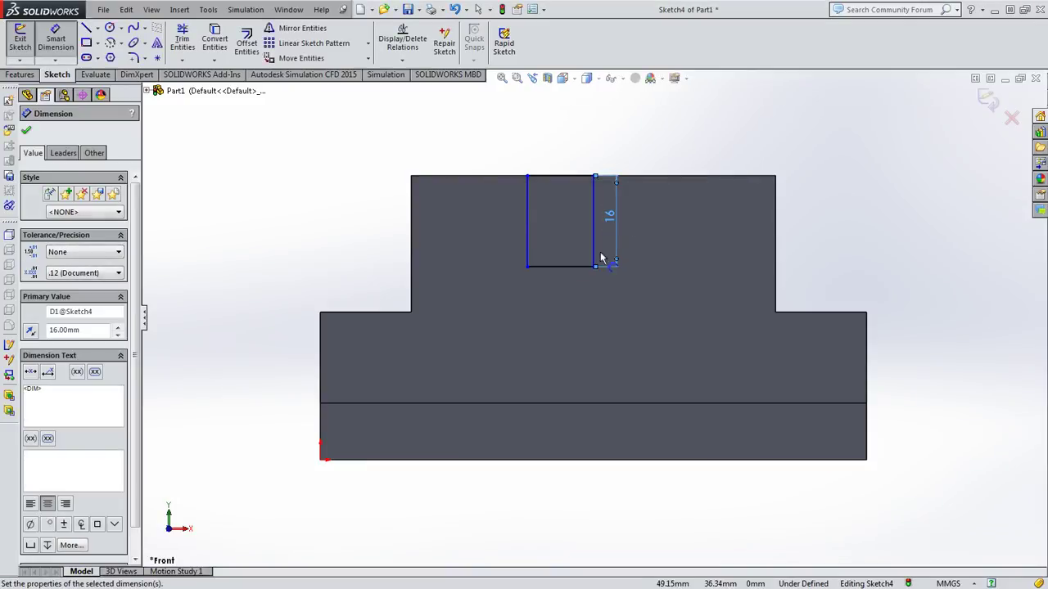
click(568, 267)
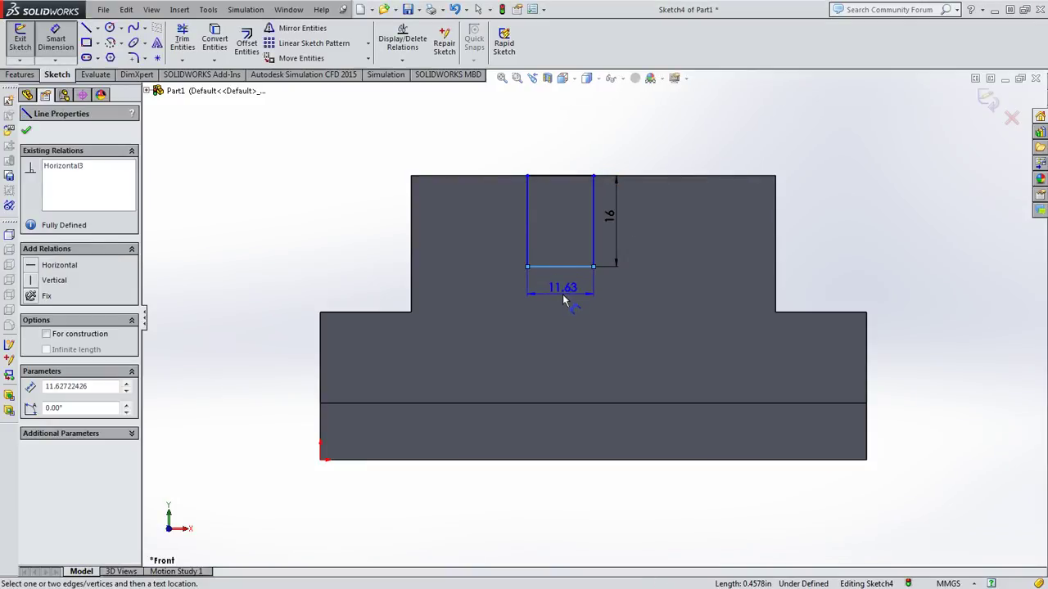
click(563, 300)
text(24)
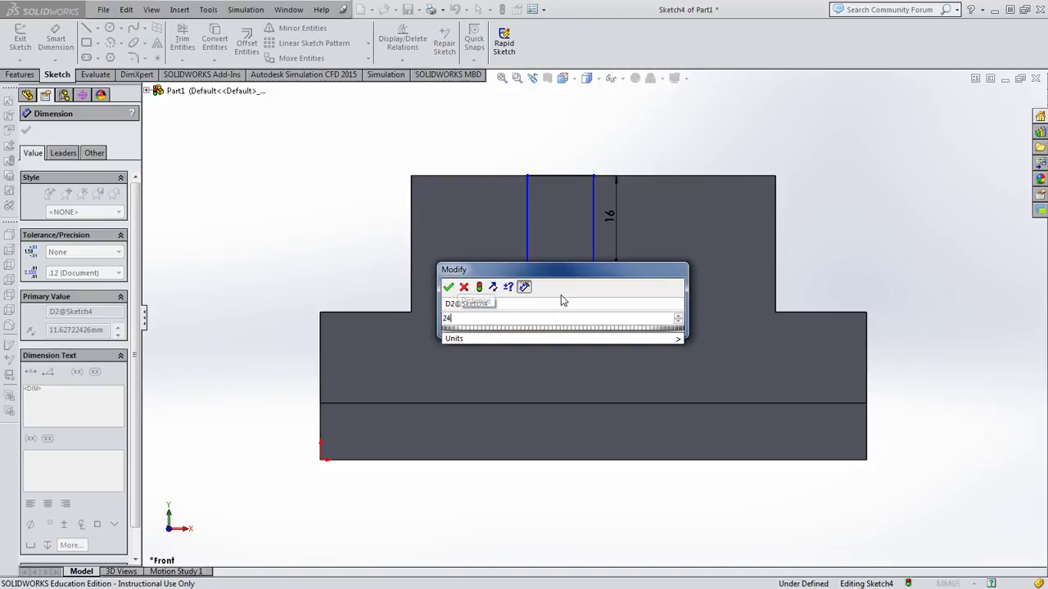
key(Return)
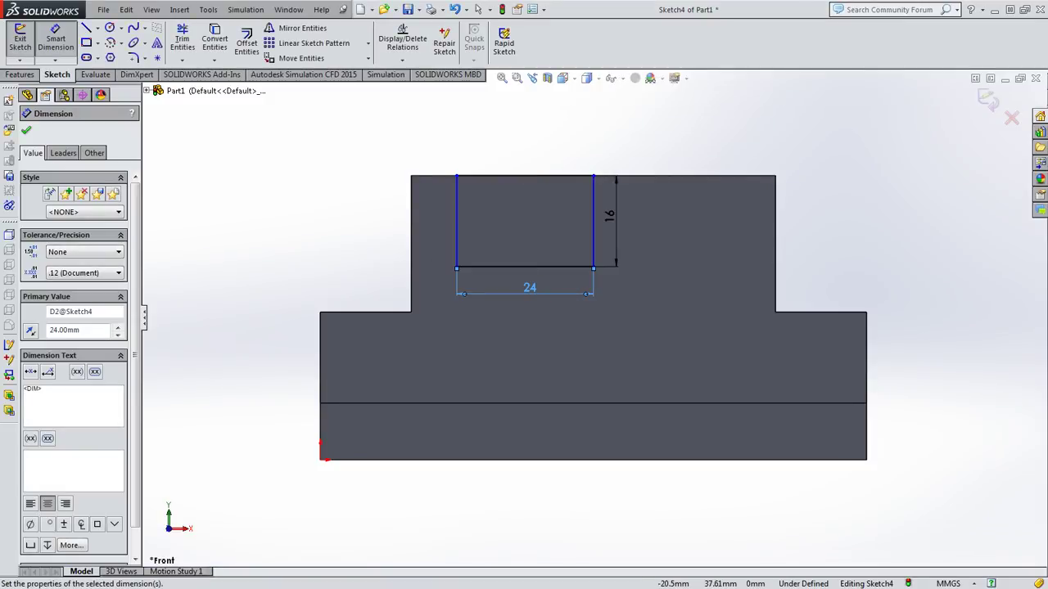
- After checking the reference drawing, place the rectangle 20 from the upper block's right edge
key(alt+Tab)
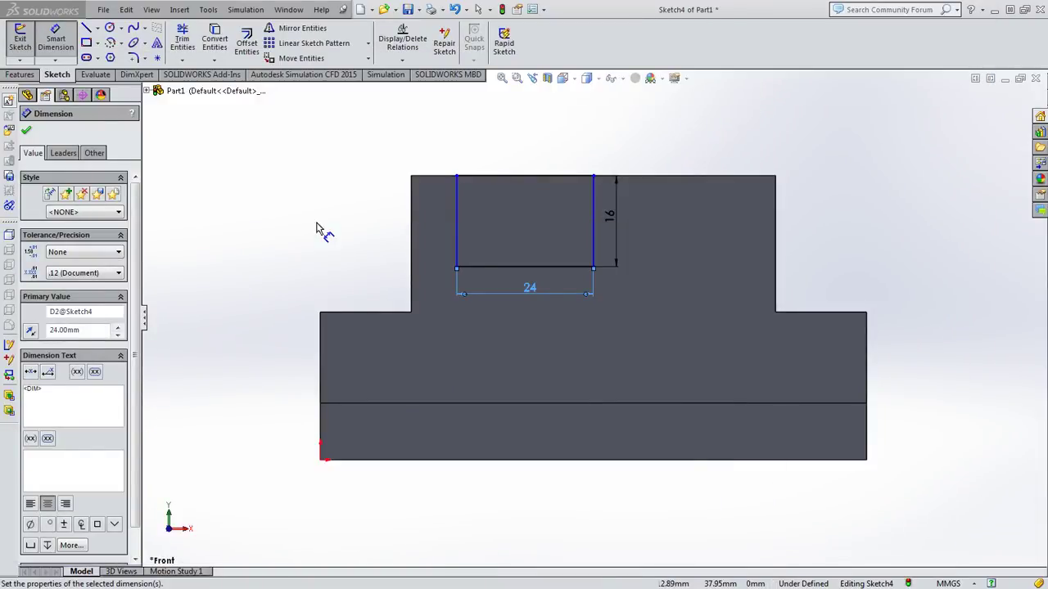
click(591, 247)
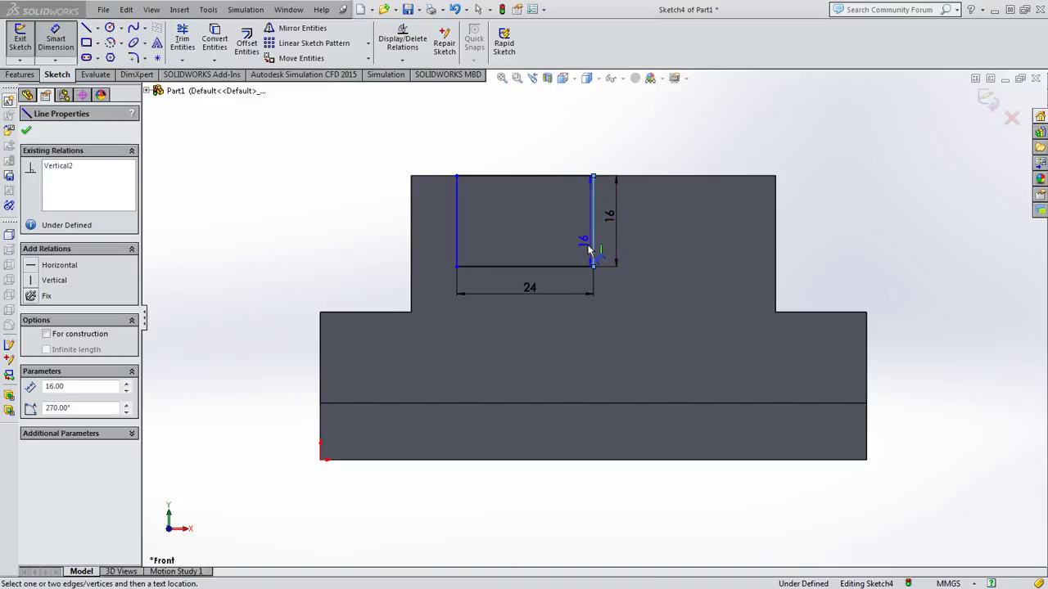
click(774, 214)
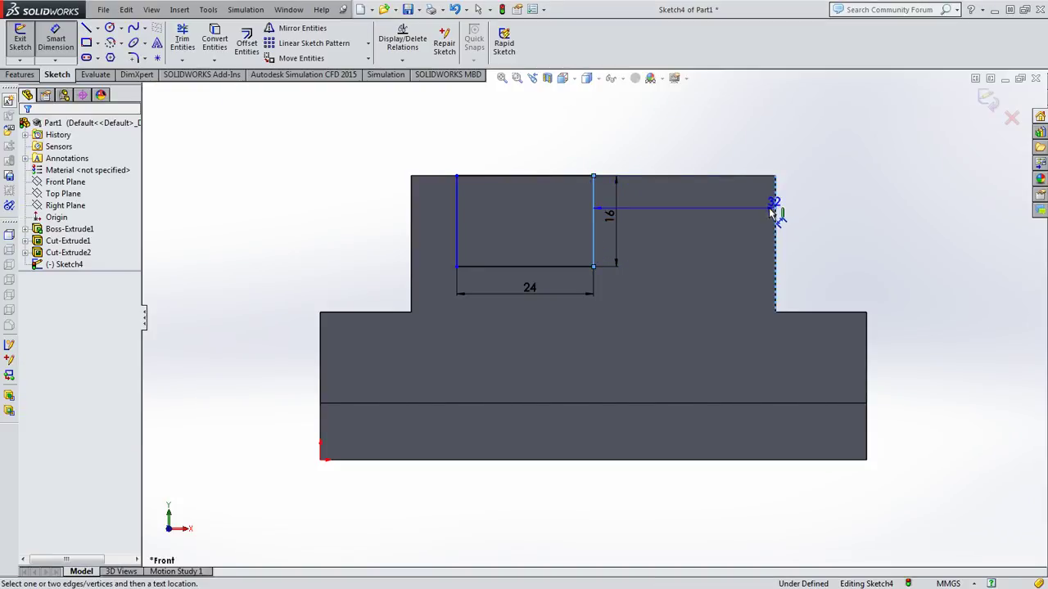
click(699, 141)
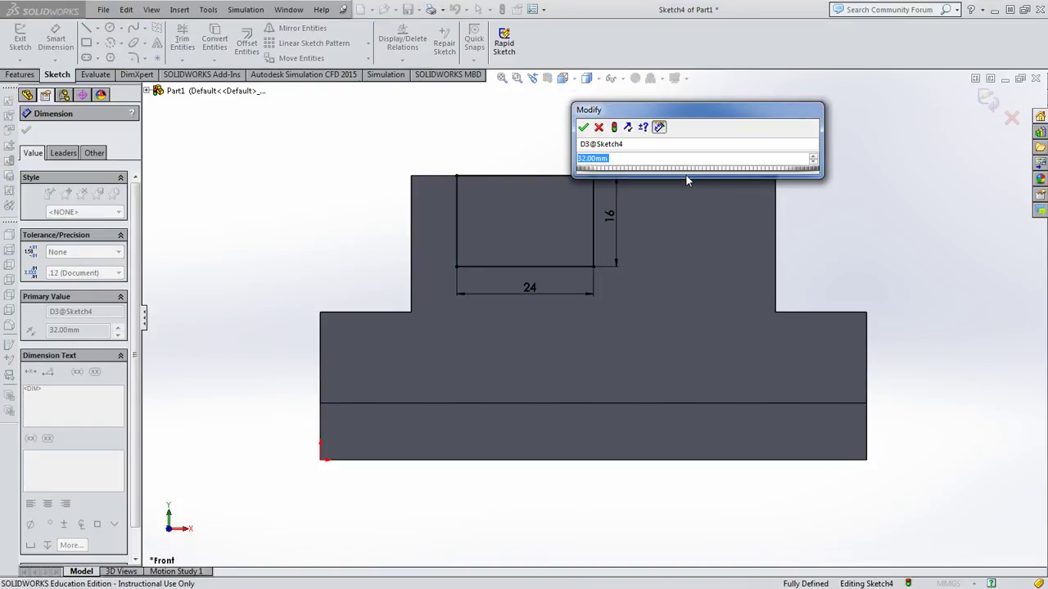
text(20)
mouse_move(685, 178)
key(Return)
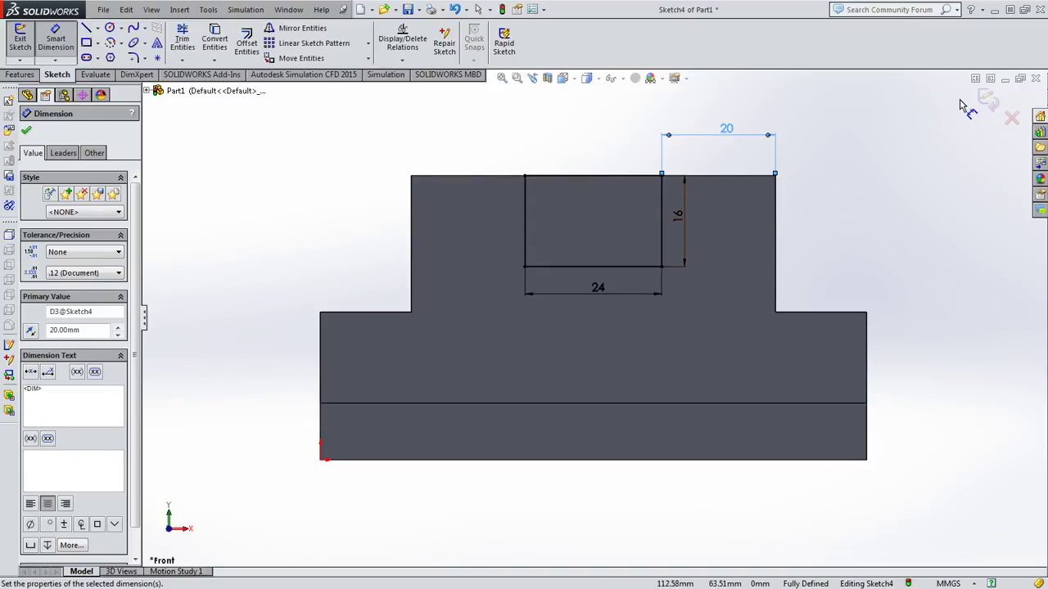
- Cut the 24 × 16 slot Through All as Cut-Extrude3, then return to the Chrome drawing
click(888, 152)
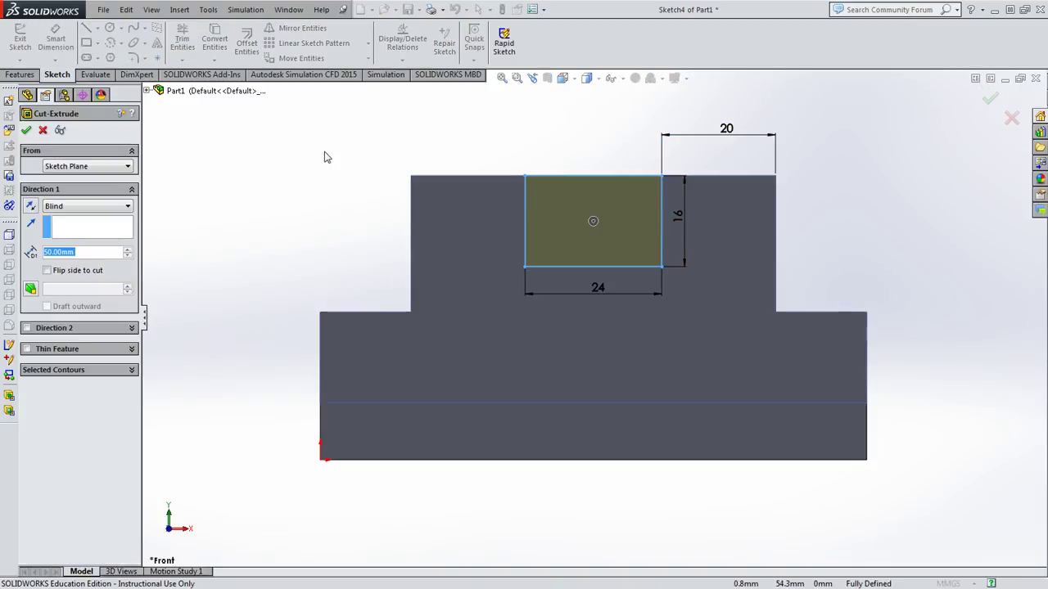
click(85, 207)
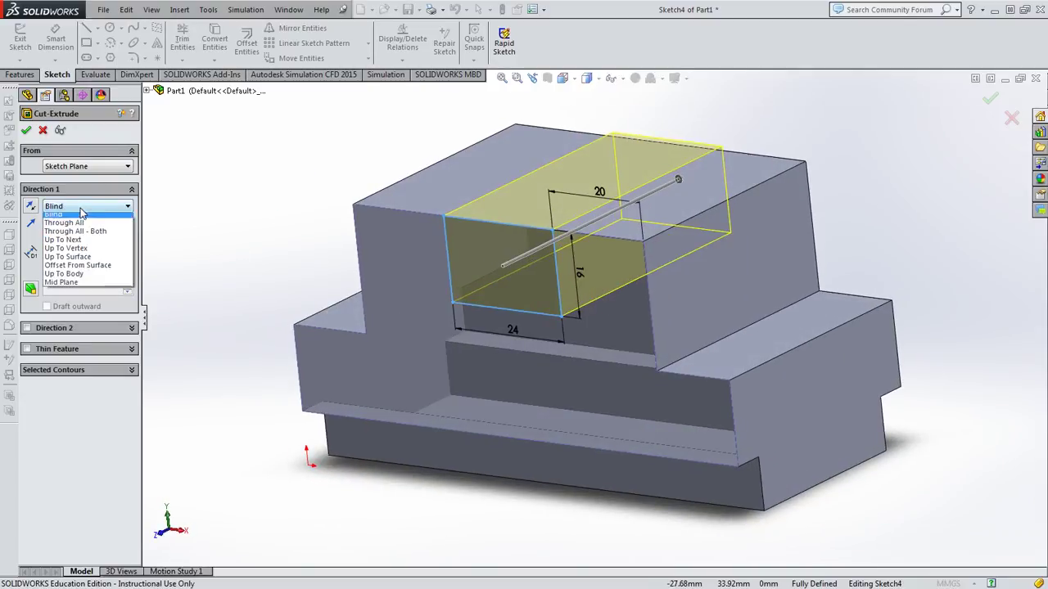
click(82, 222)
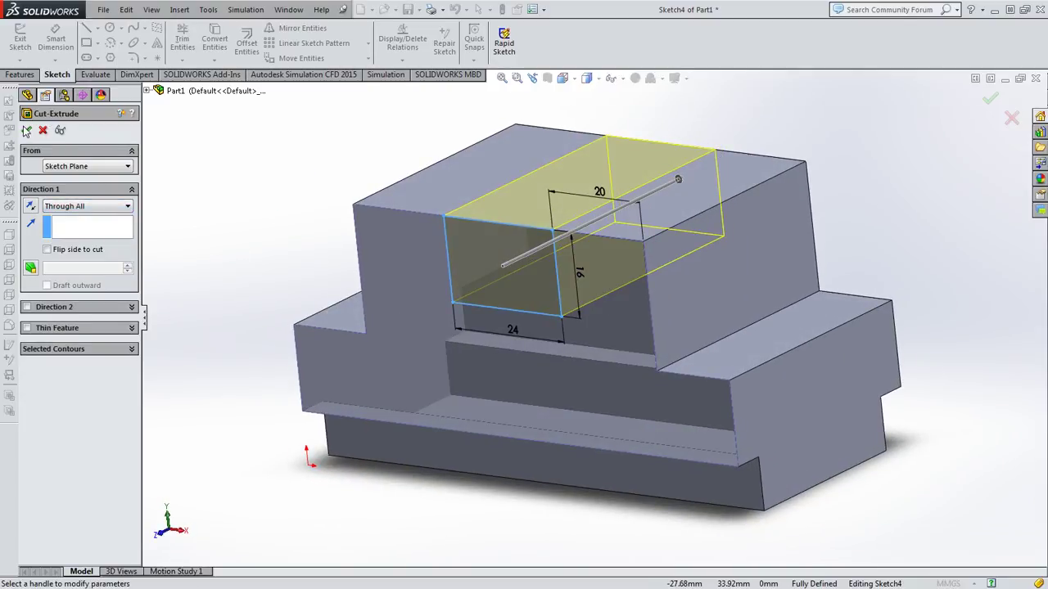
click(26, 131)
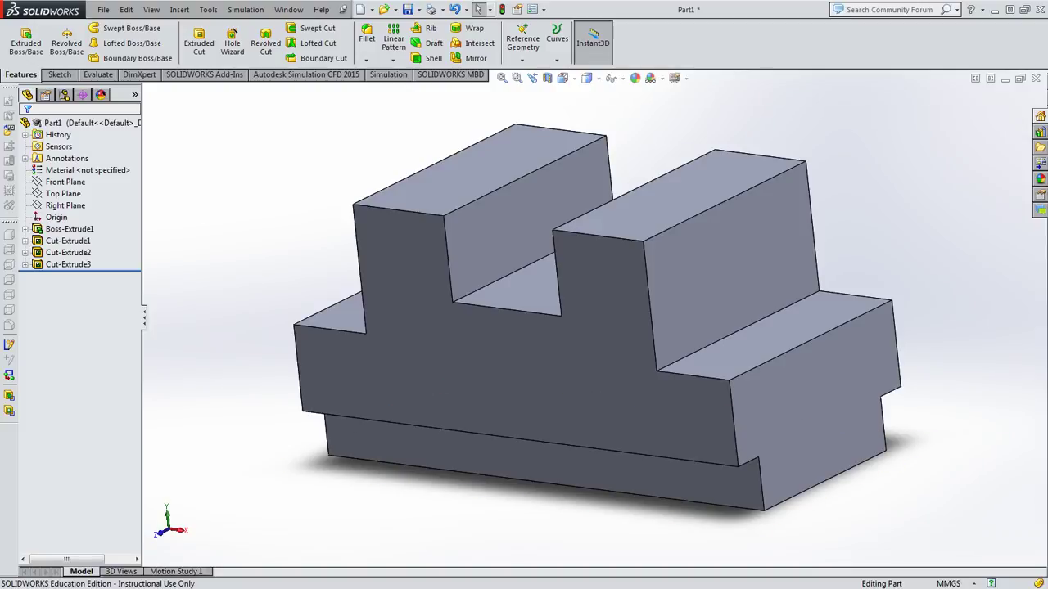
key(alt+Tab)
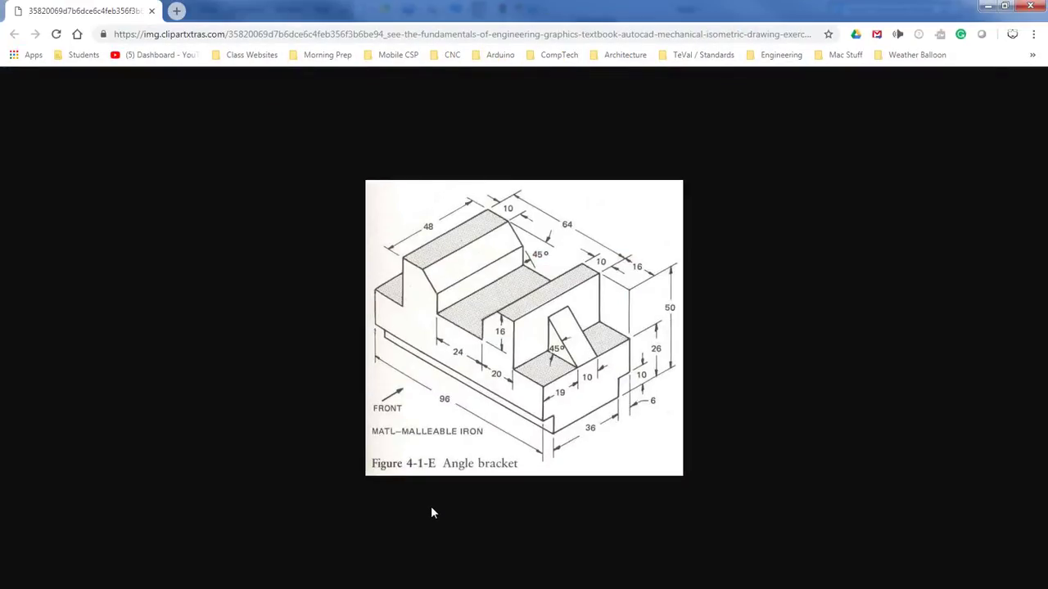
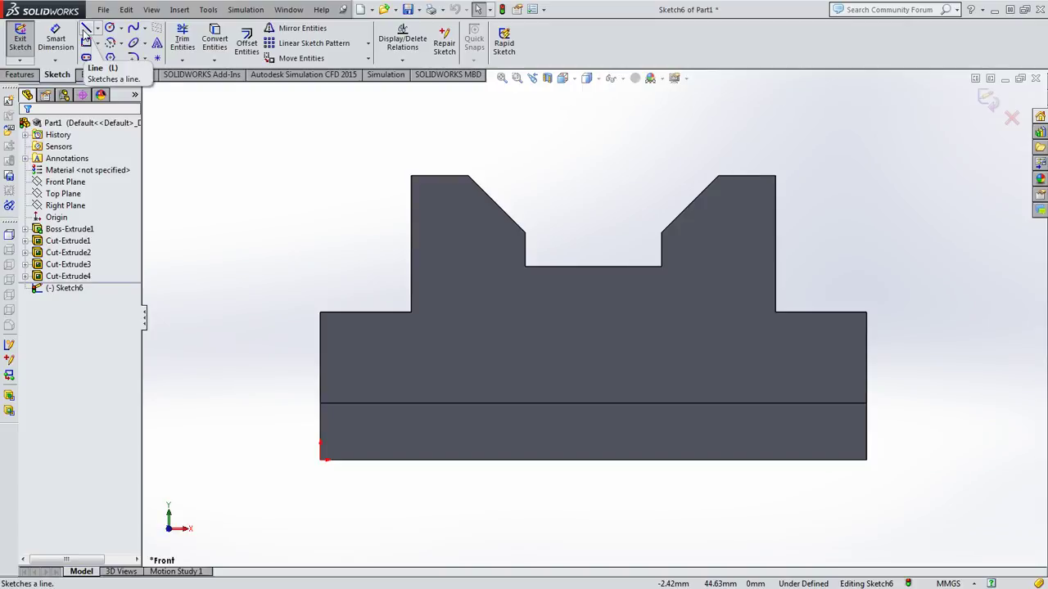
- Draw a slanted line from the base's top-left corner to the left block, dimensioned 45° to the base edge
click(85, 29)
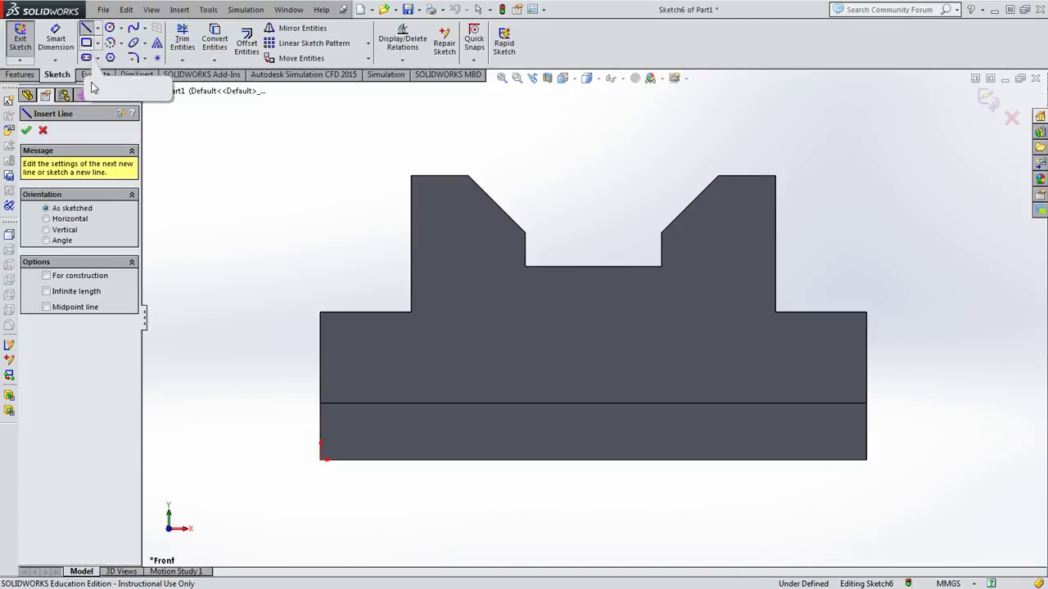
click(320, 313)
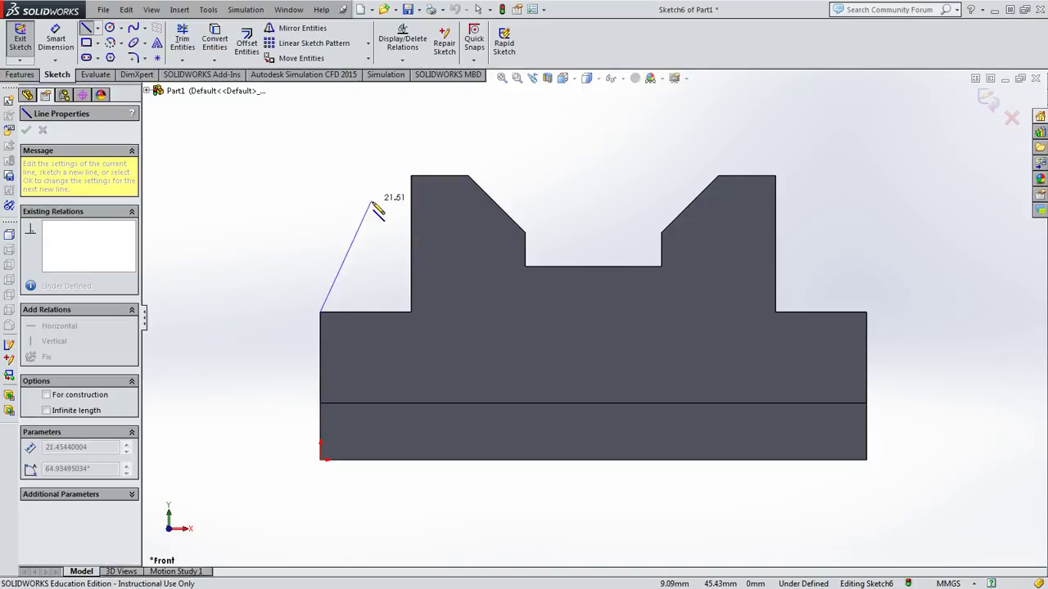
click(411, 271)
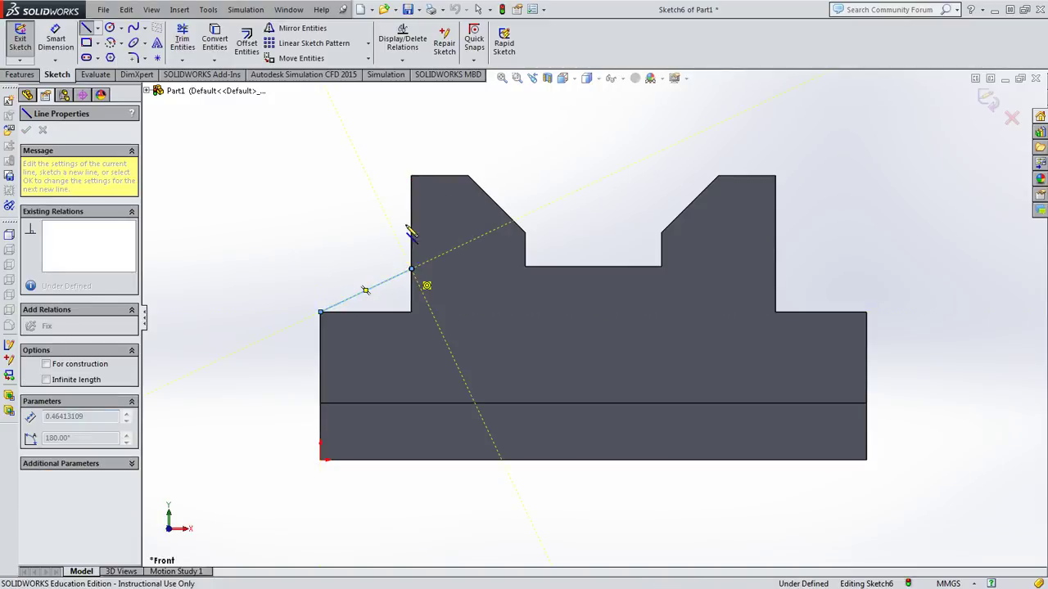
click(66, 43)
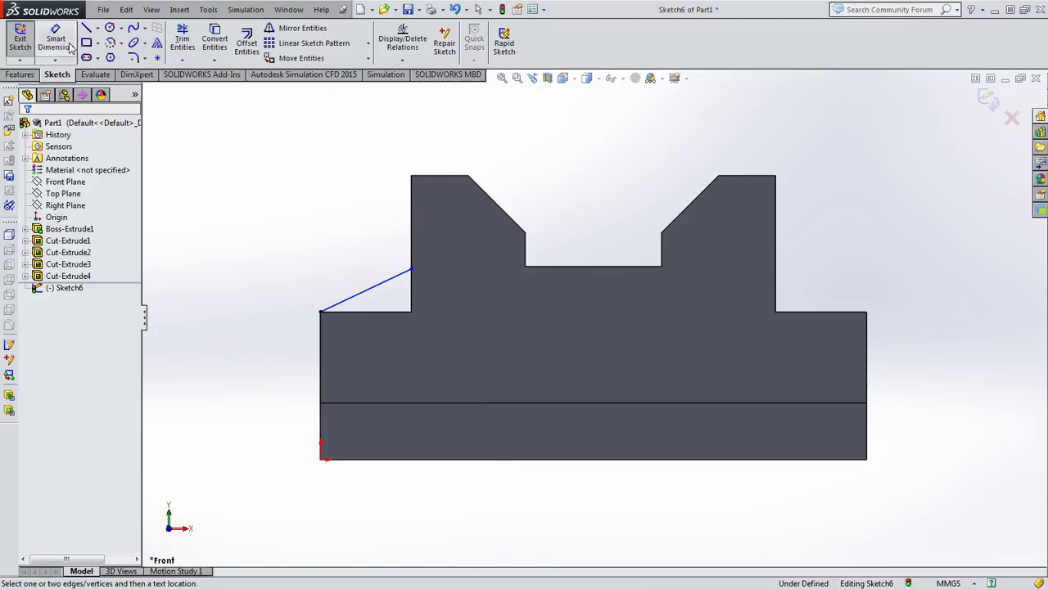
click(368, 293)
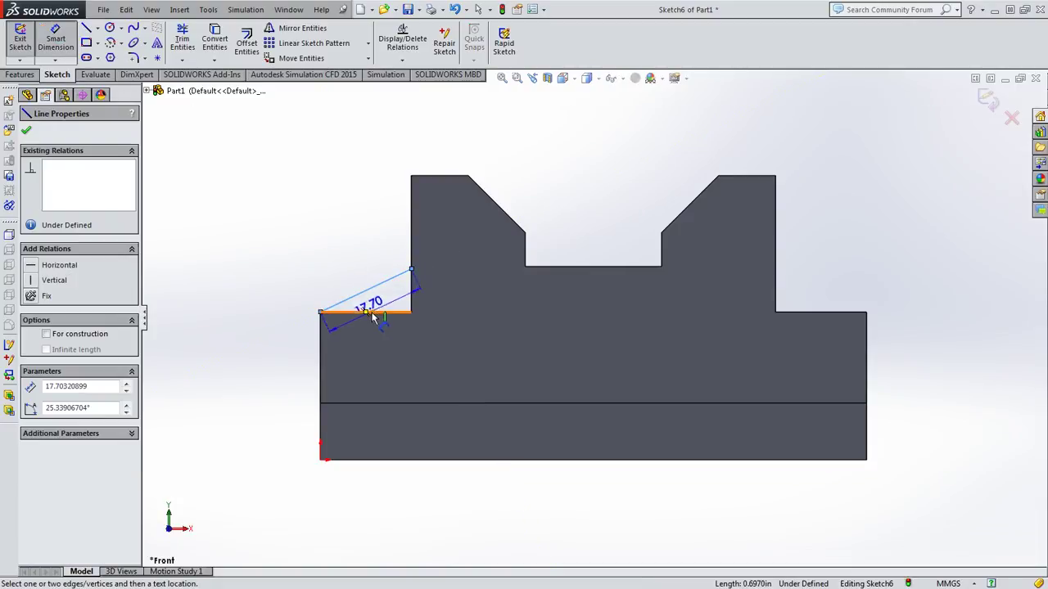
click(373, 312)
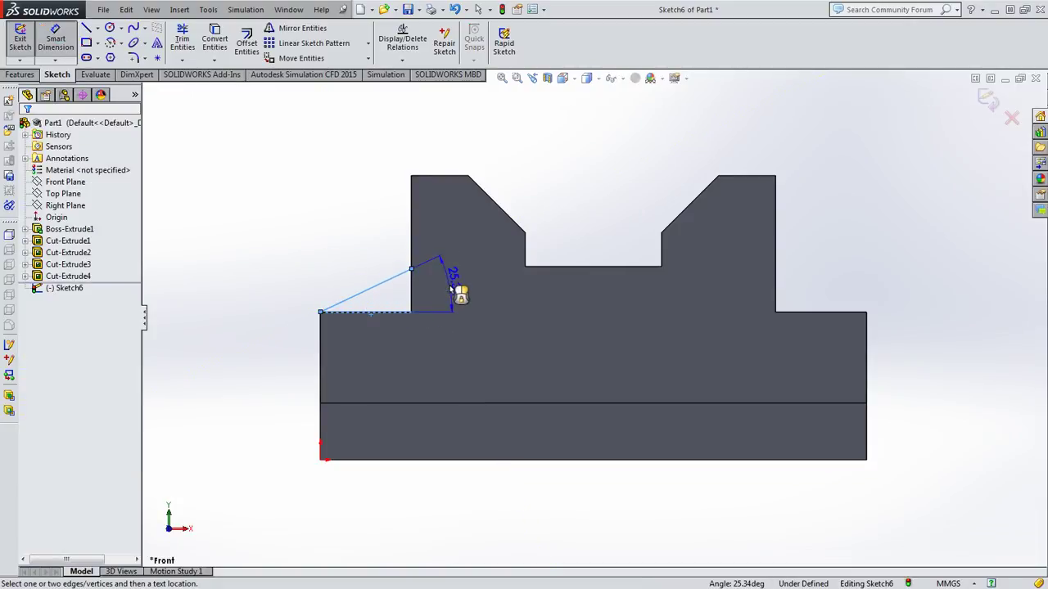
click(467, 292)
text(45)
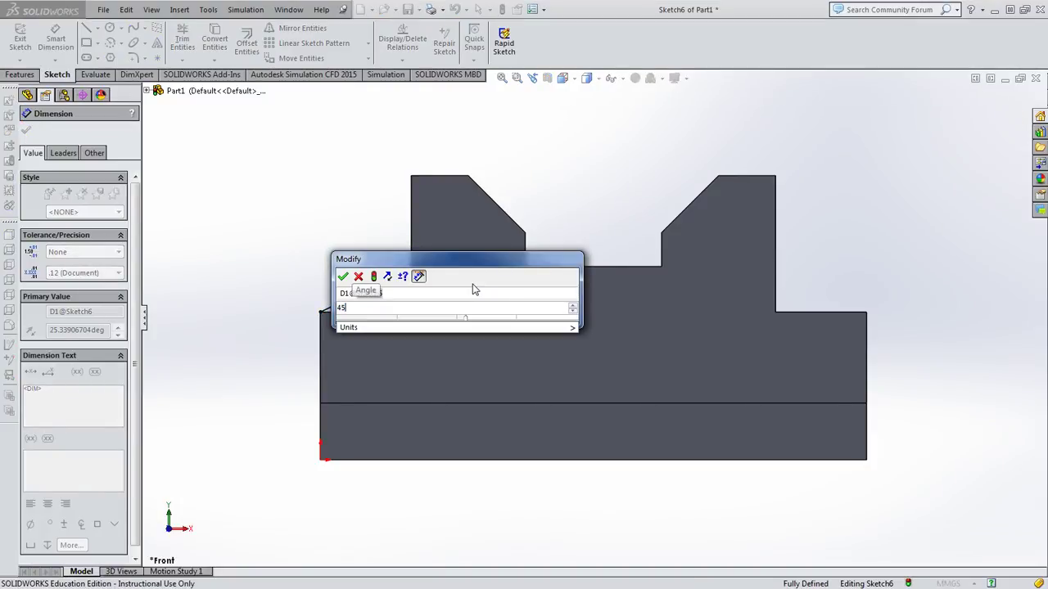
key(Return)
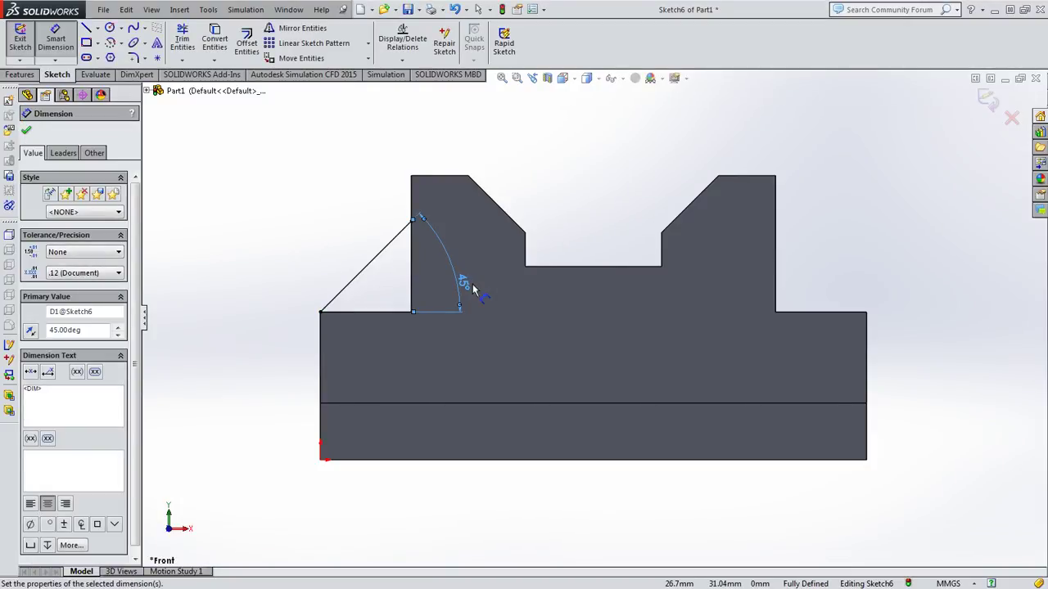
- Close the left triangle with lines down the block's side and along the base edge
click(86, 28)
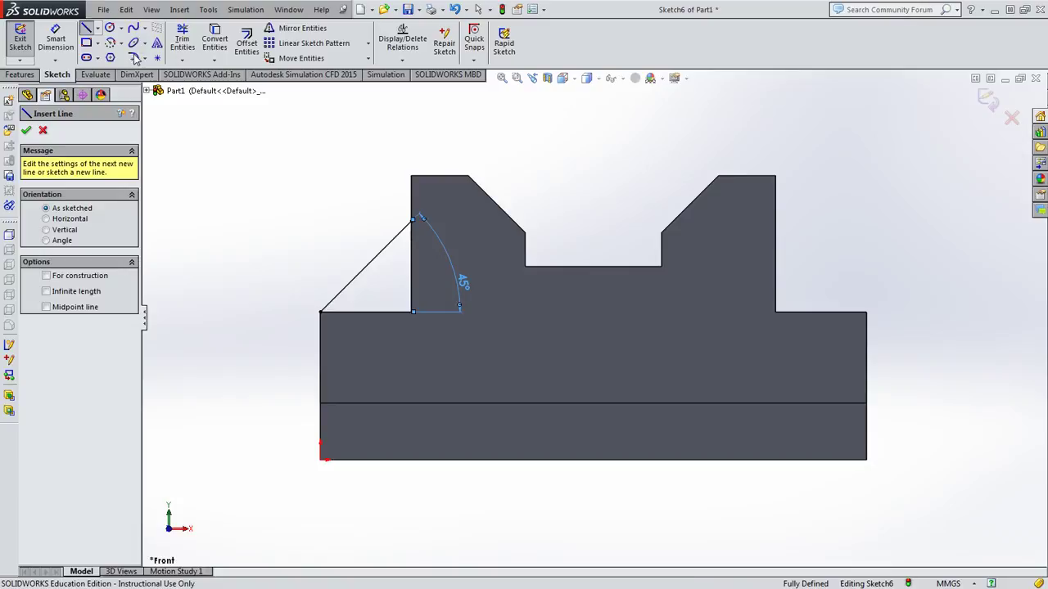
click(412, 221)
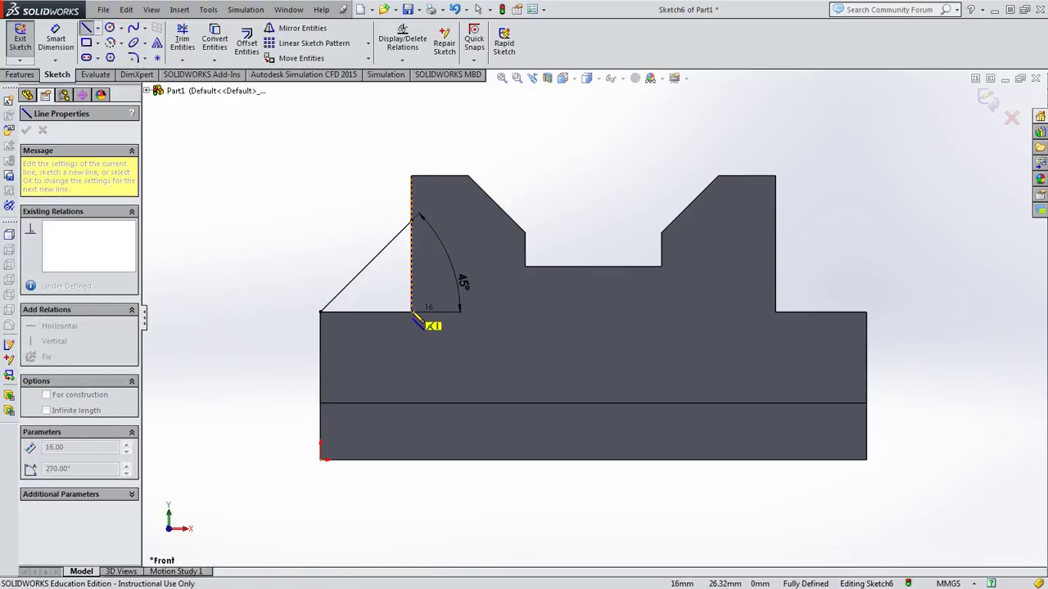
click(320, 312)
click(92, 29)
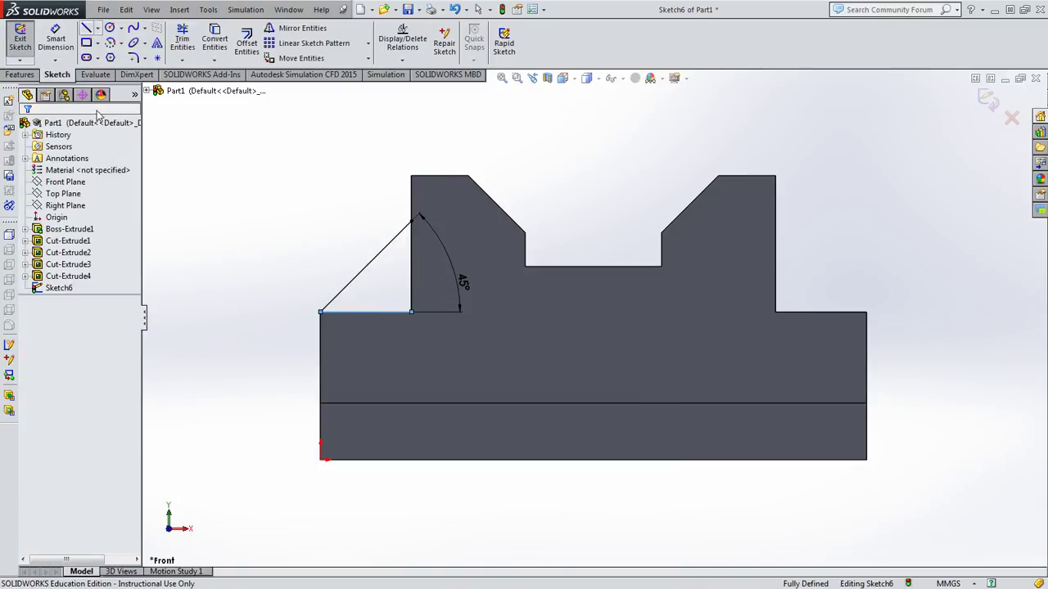
click(93, 28)
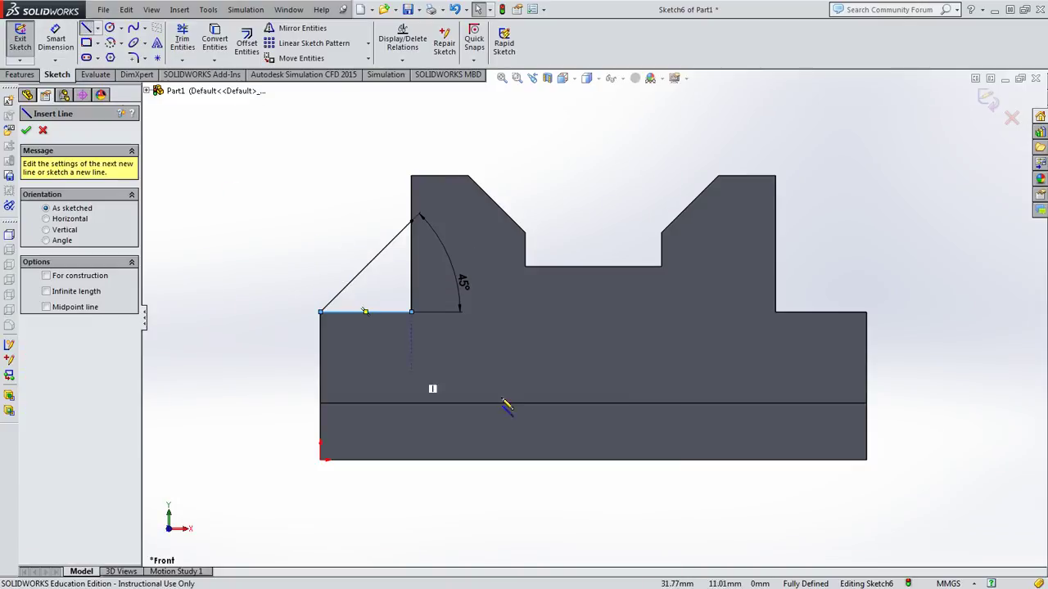
- Draw the closed triangle against the right block and dimension its slanted side 45° to the base
click(775, 254)
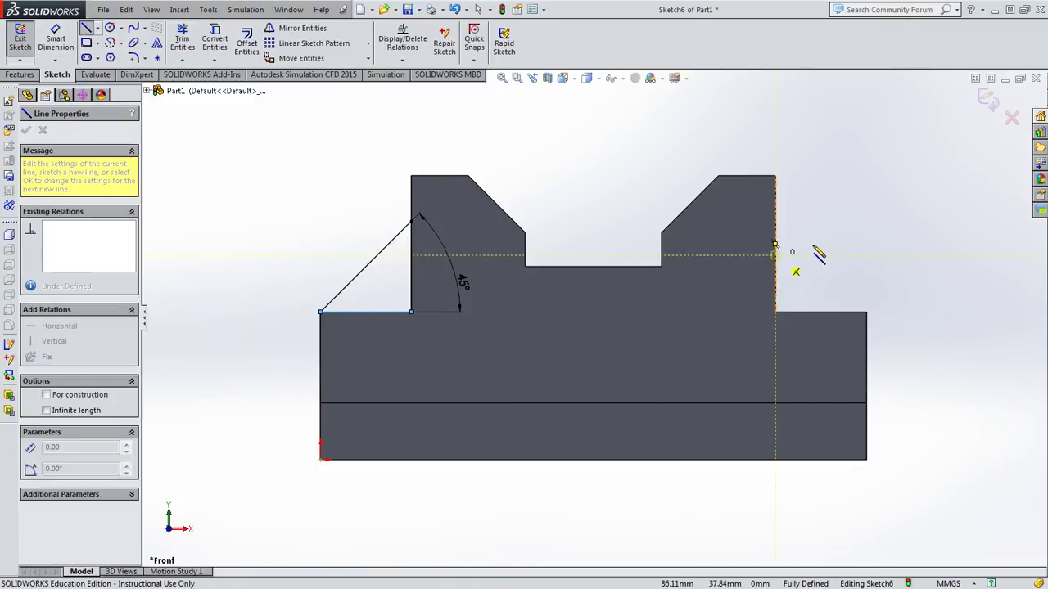
click(866, 312)
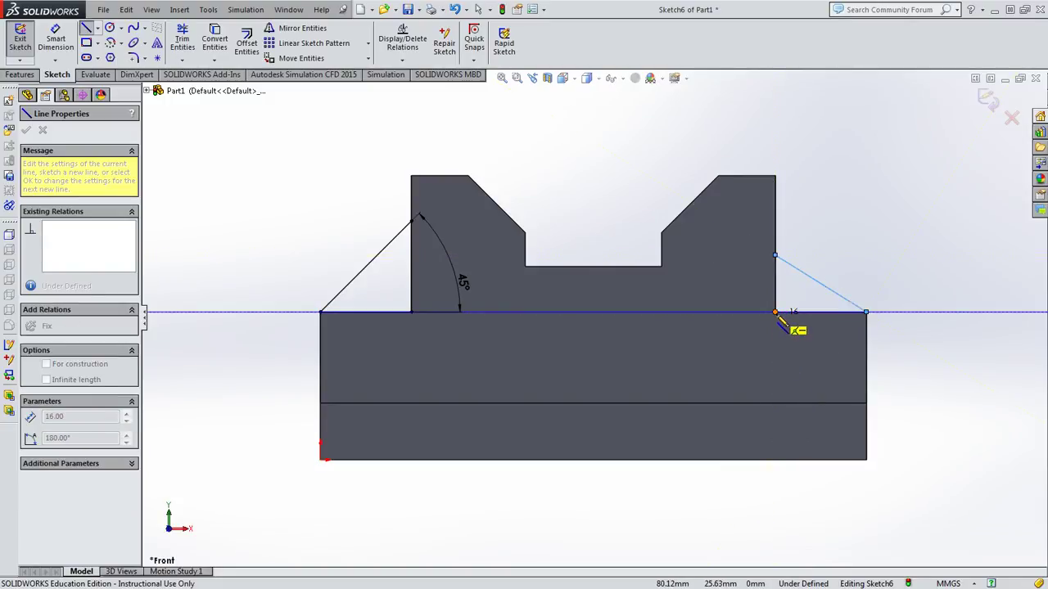
click(775, 311)
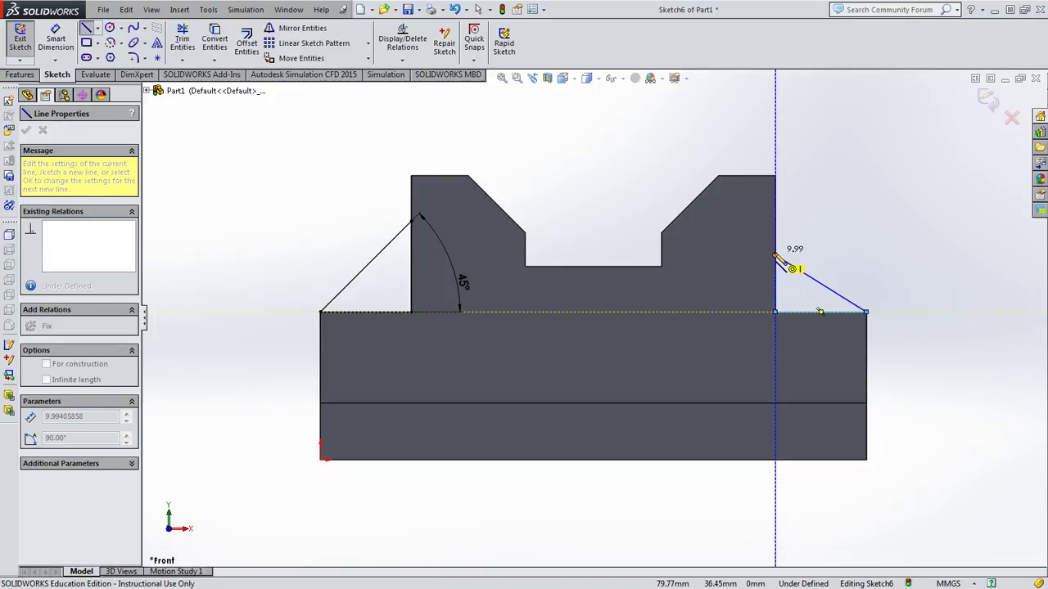
double_click(775, 256)
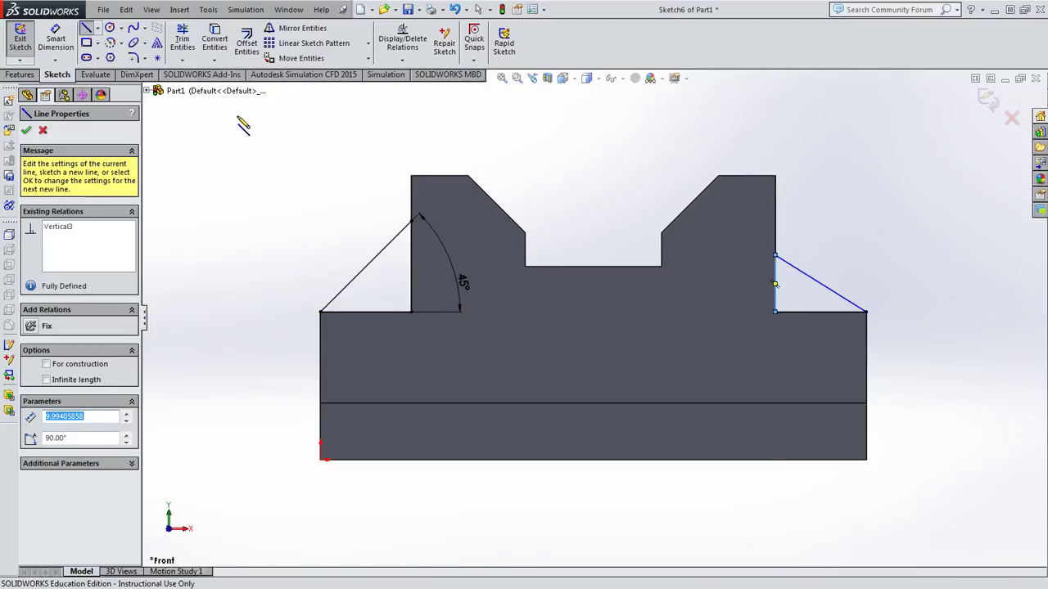
click(56, 38)
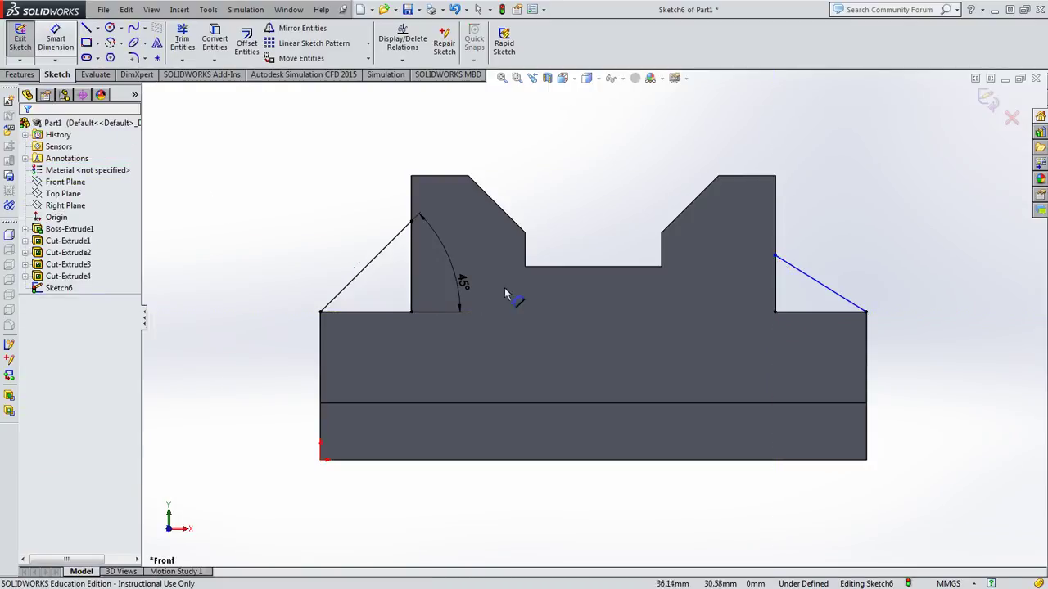
click(809, 278)
click(822, 312)
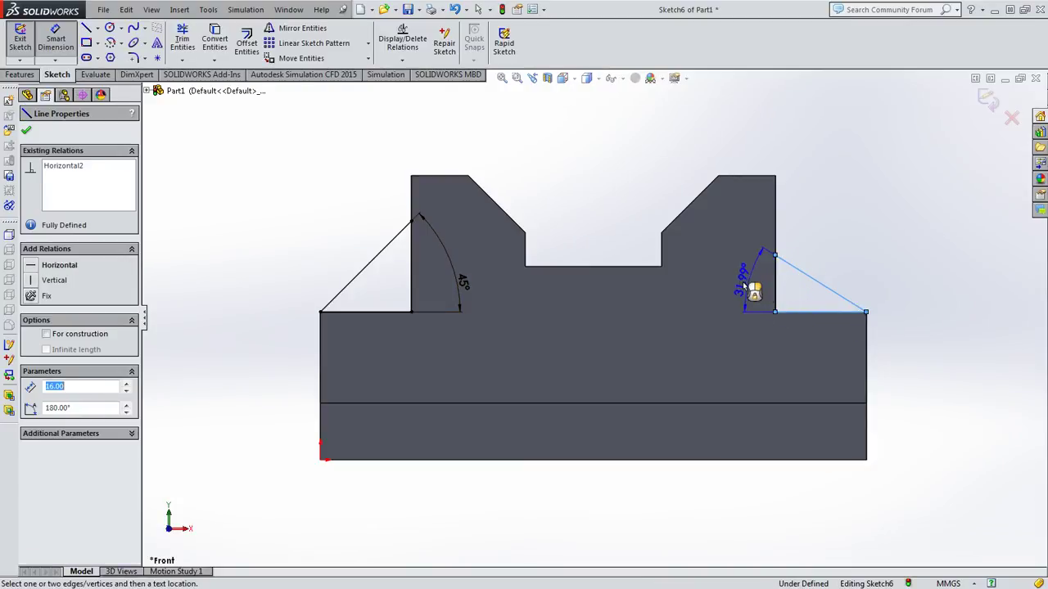
click(741, 285)
text(45)
key(Return)
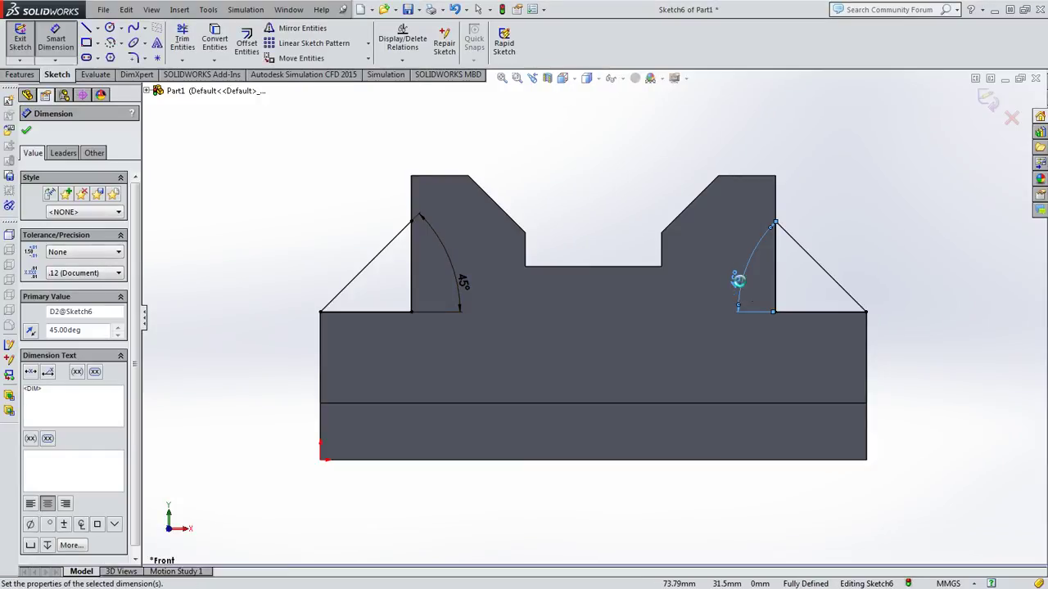
- Orbit the part into a 3-D view and compare it with the reference bracket drawing
middle_drag(709, 374, 631, 397)
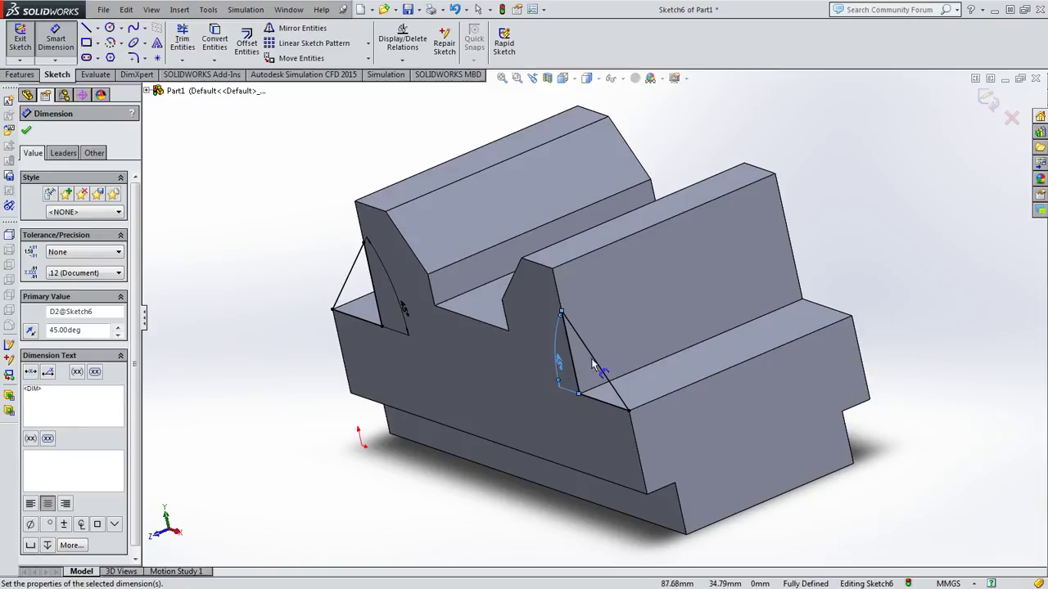
key(alt+Tab)
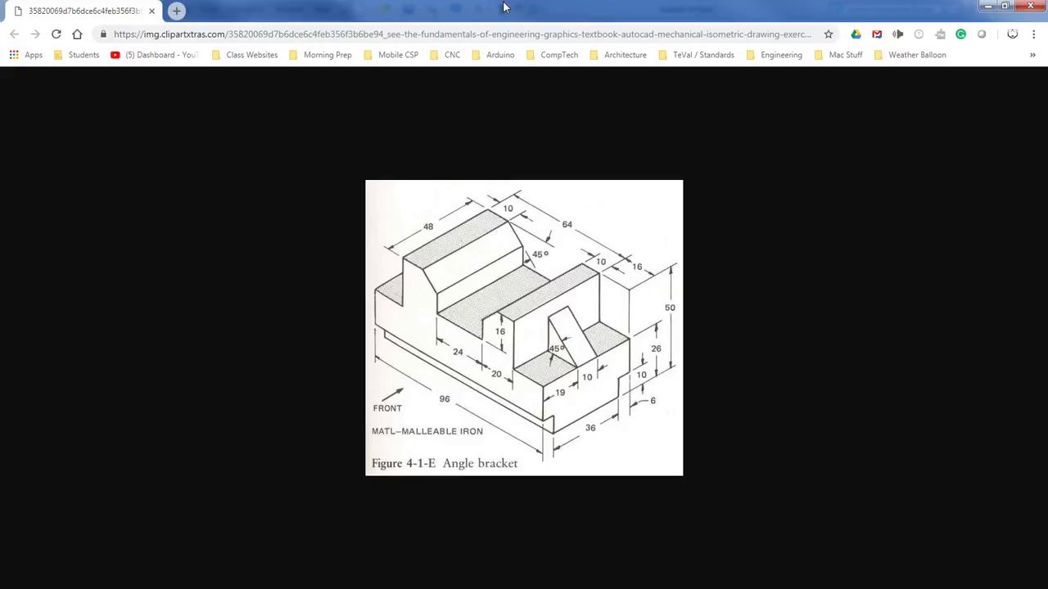
key(alt+Tab)
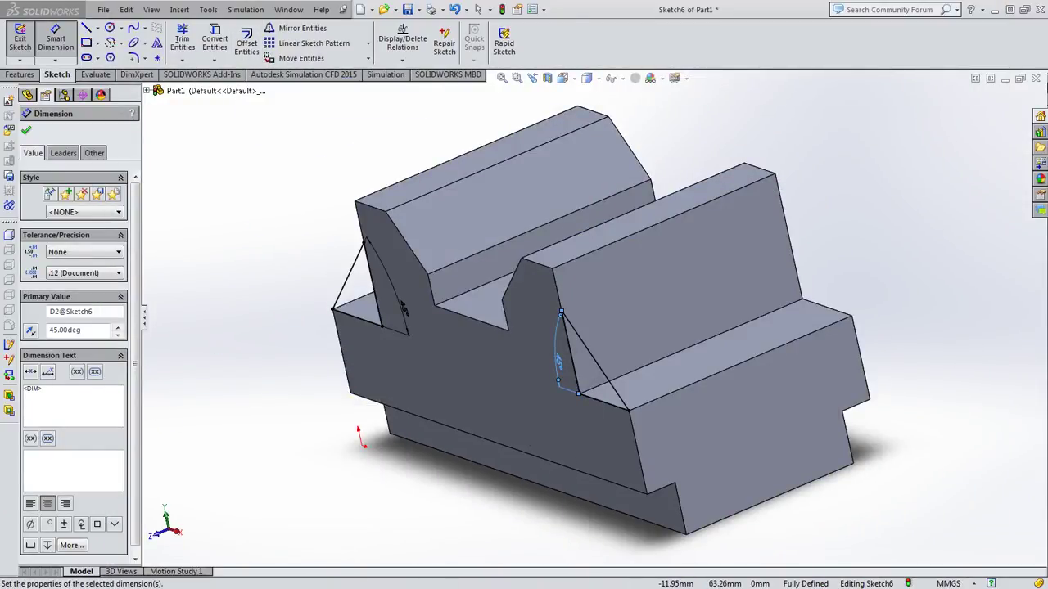
- Accept the 45° dimension and start a Boss-Extrude of Sketch6, previewing Blind 50 mm
middle_drag(281, 300, 299, 311)
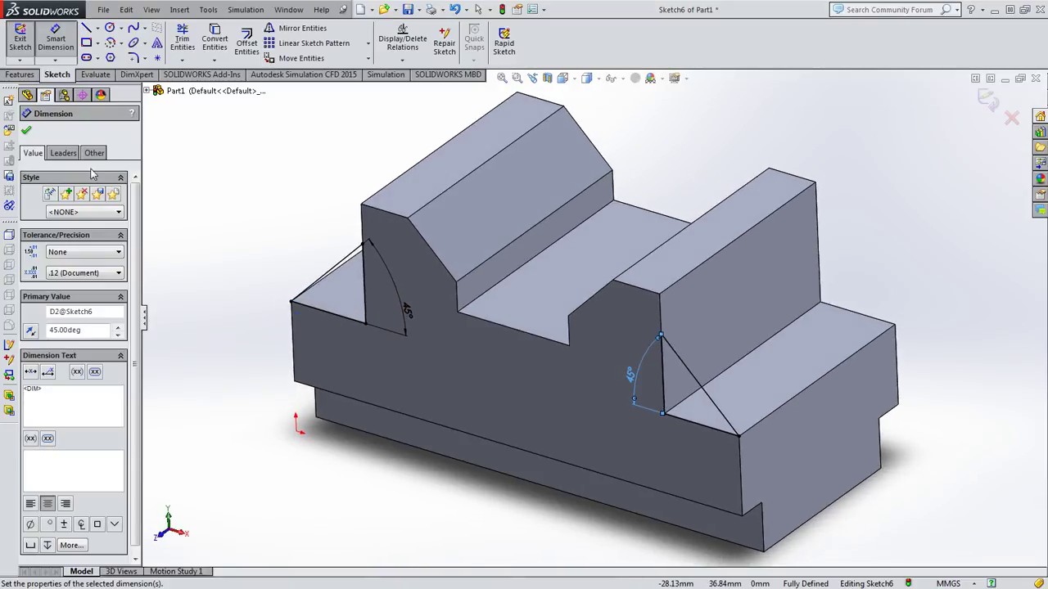
click(987, 98)
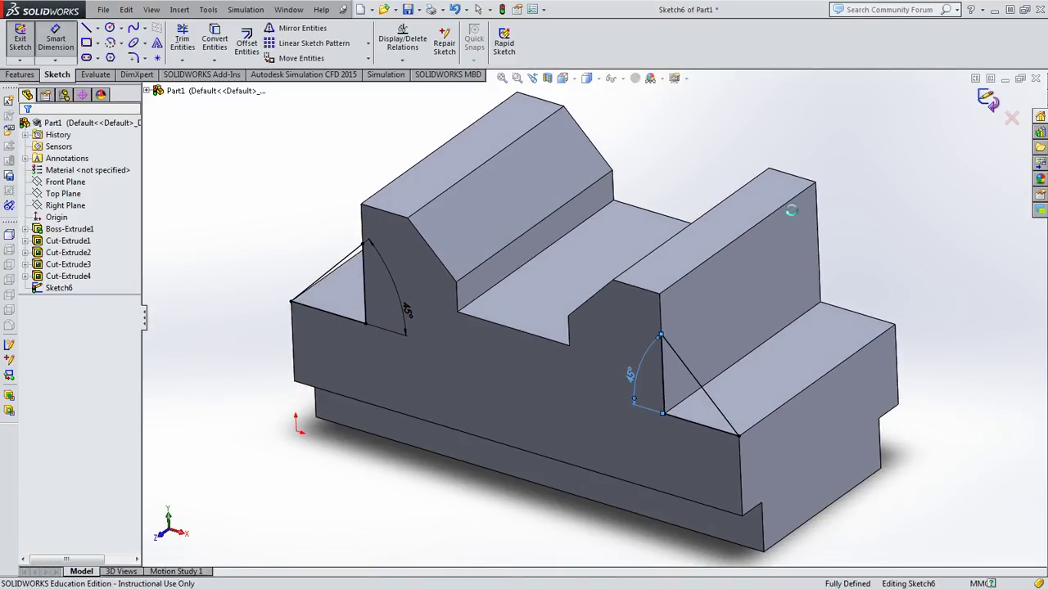
key(e)
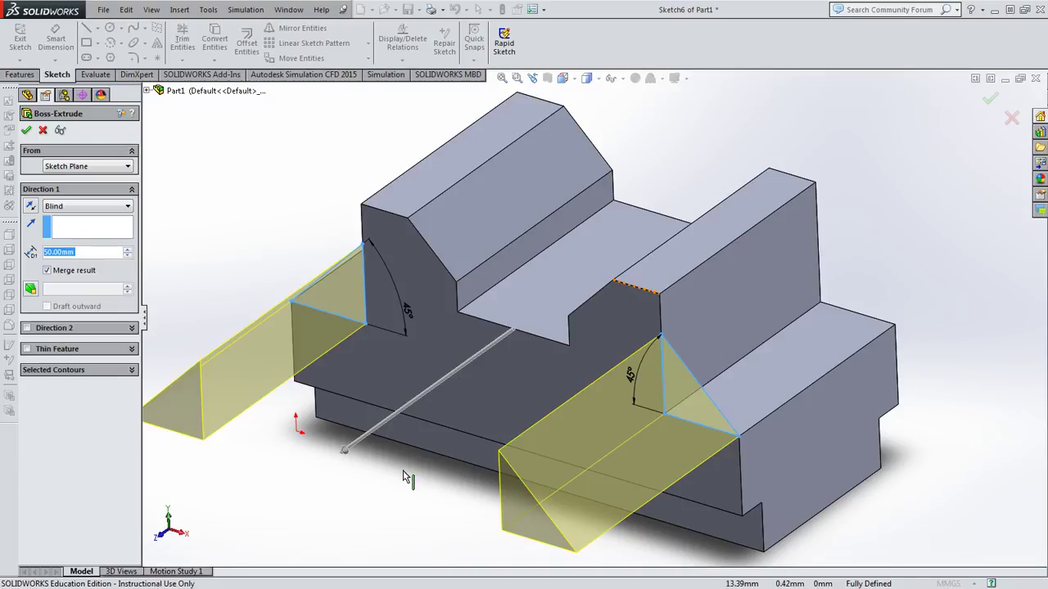
- Reverse the extrusion into the part and set its Blind depth to 29 mm
click(30, 206)
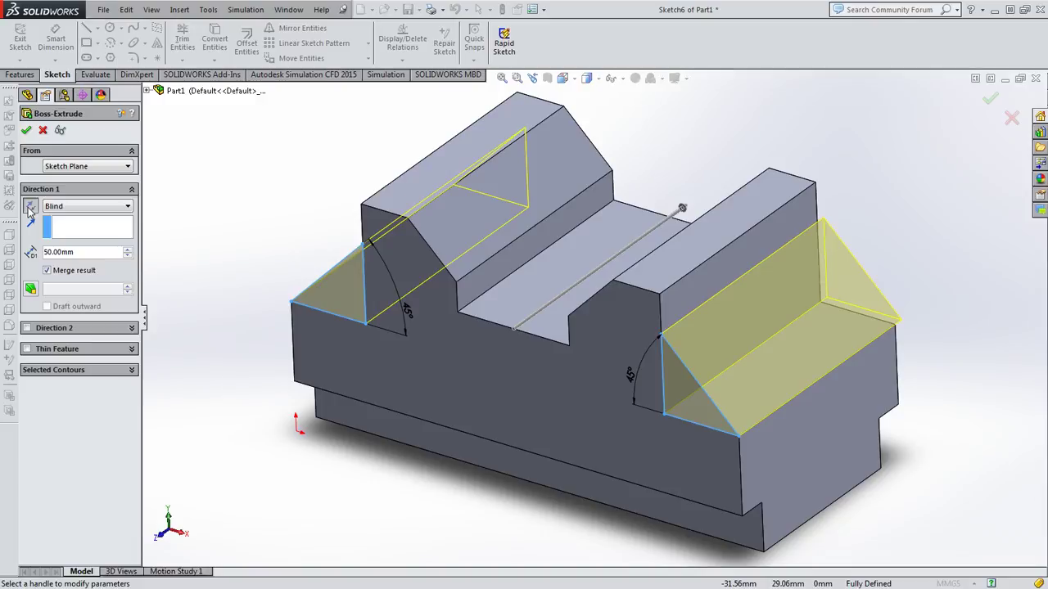
click(30, 206)
click(30, 206)
click(30, 206)
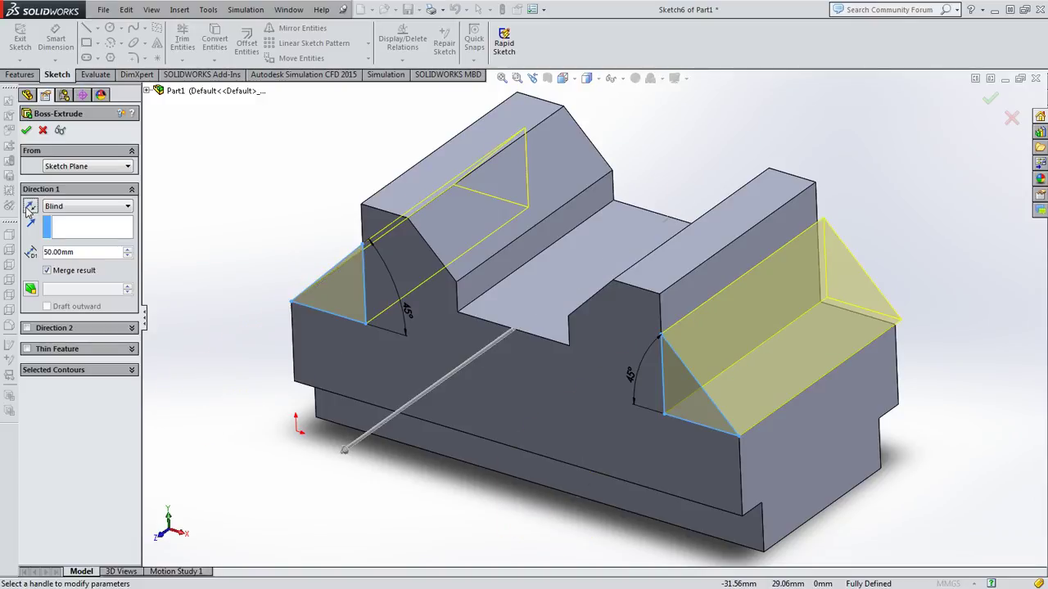
click(30, 206)
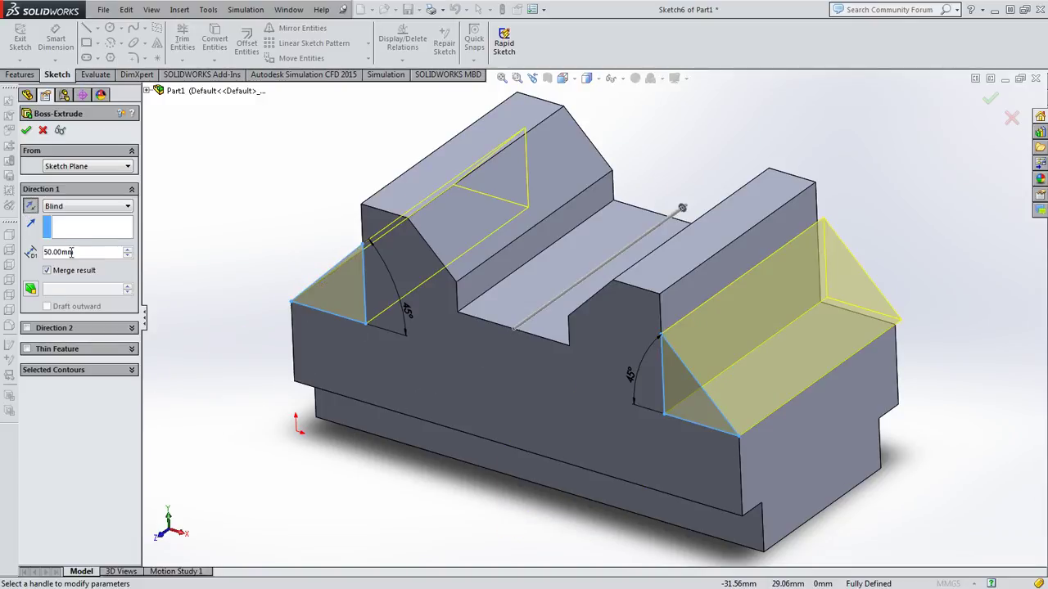
double_click(77, 256)
text(29)
key(Return)
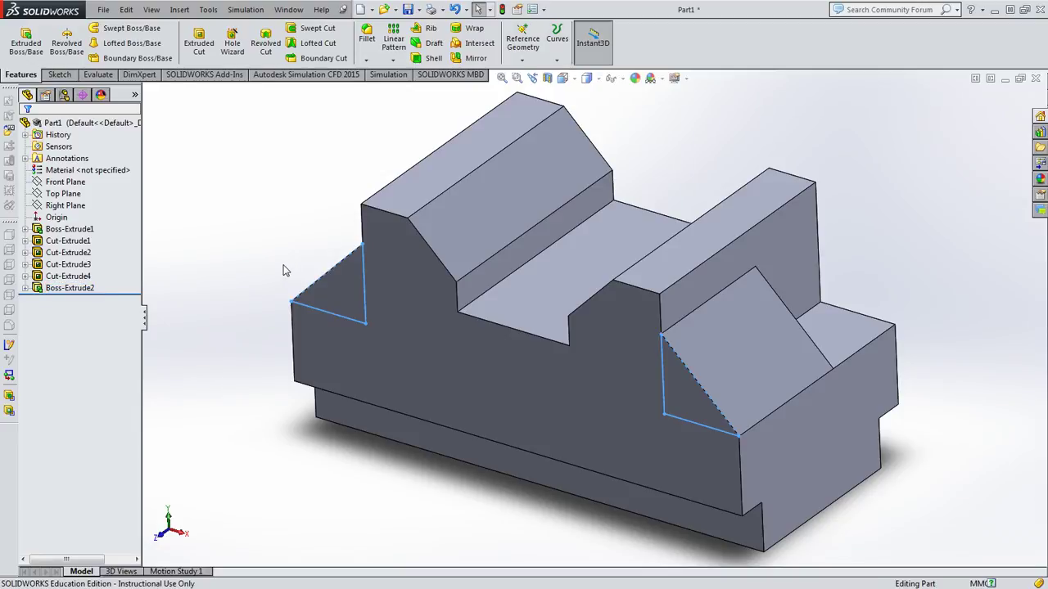
- Inspect Sketch6 under Boss-Extrude2, then start an extruded-cut sketch on the large side face
middle_drag(292, 213, 239, 179)
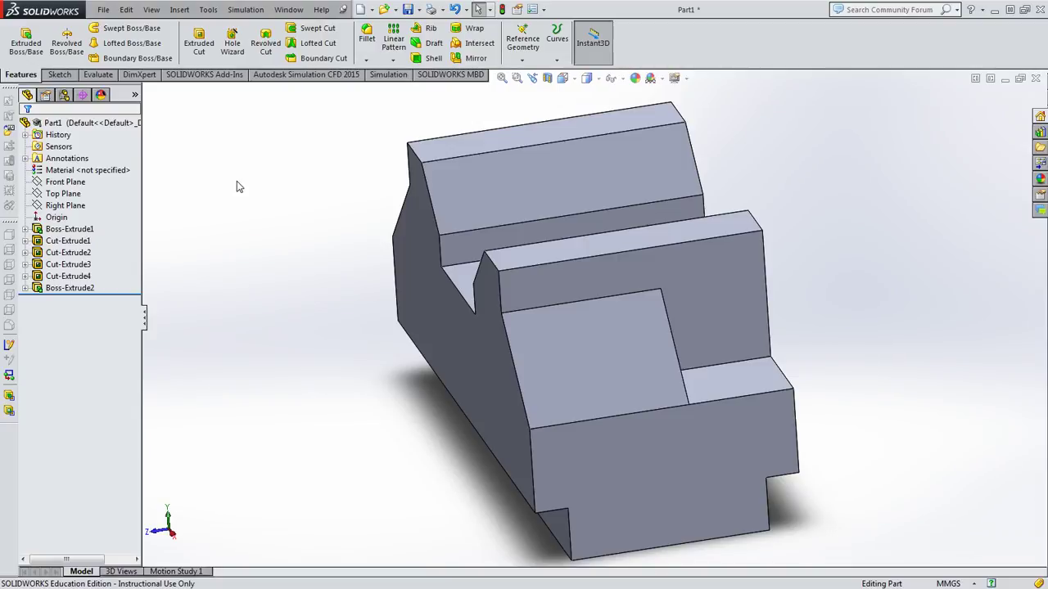
middle_drag(236, 186, 299, 181)
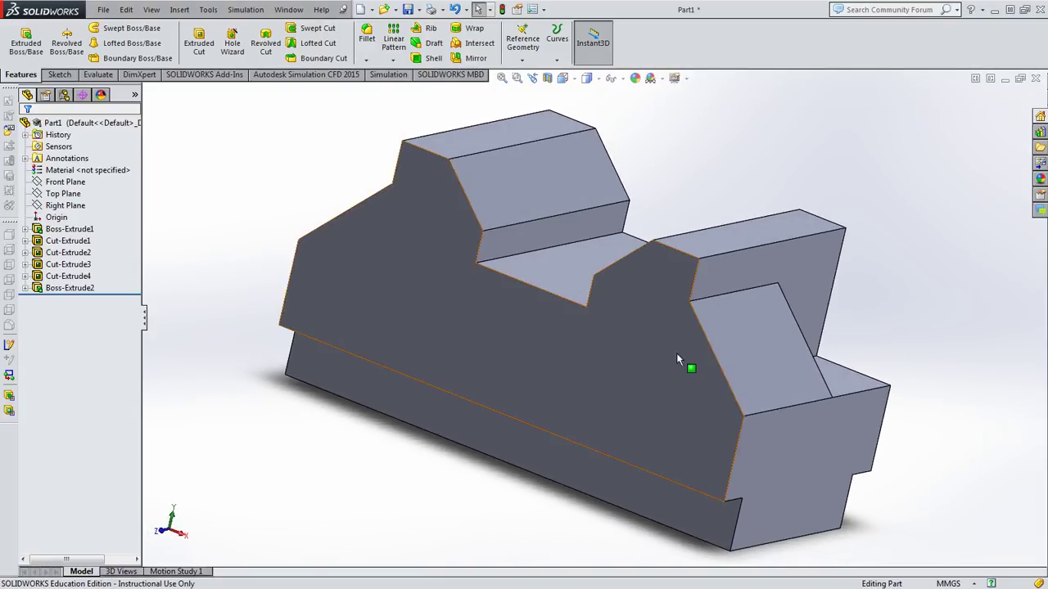
click(25, 288)
click(54, 302)
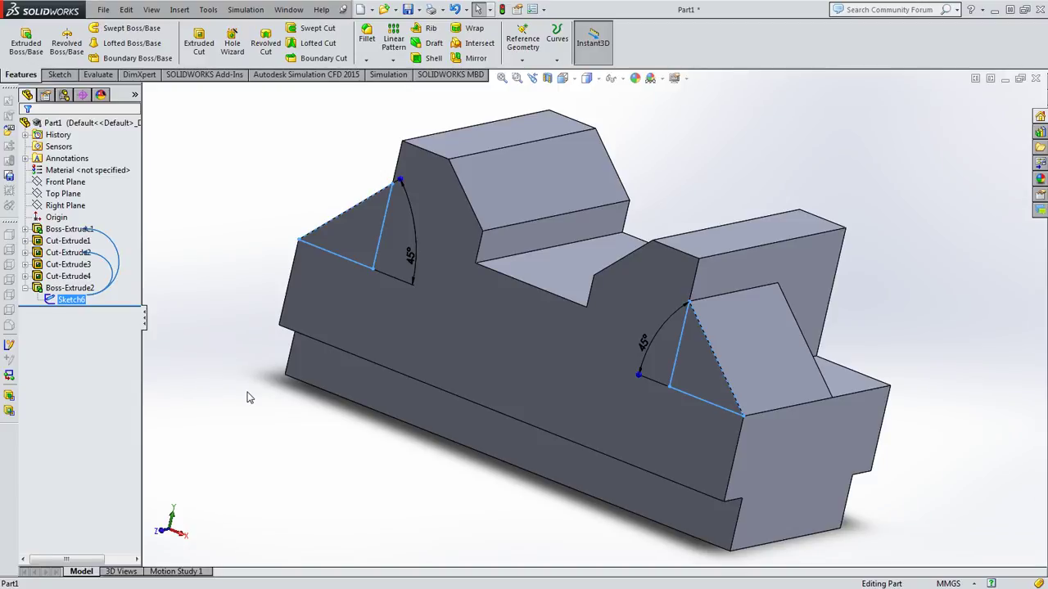
click(164, 179)
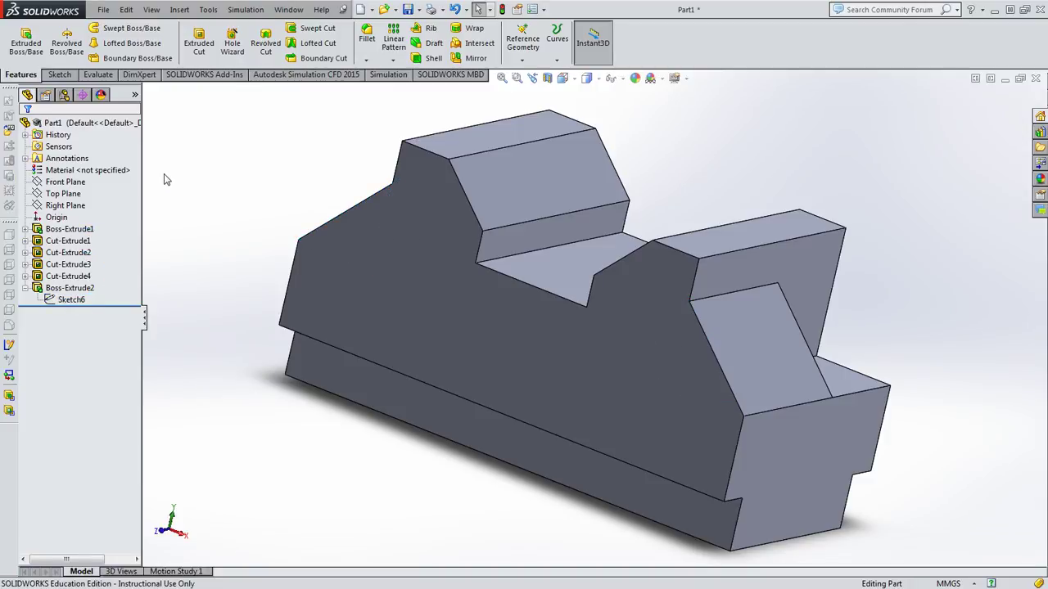
click(214, 47)
click(439, 354)
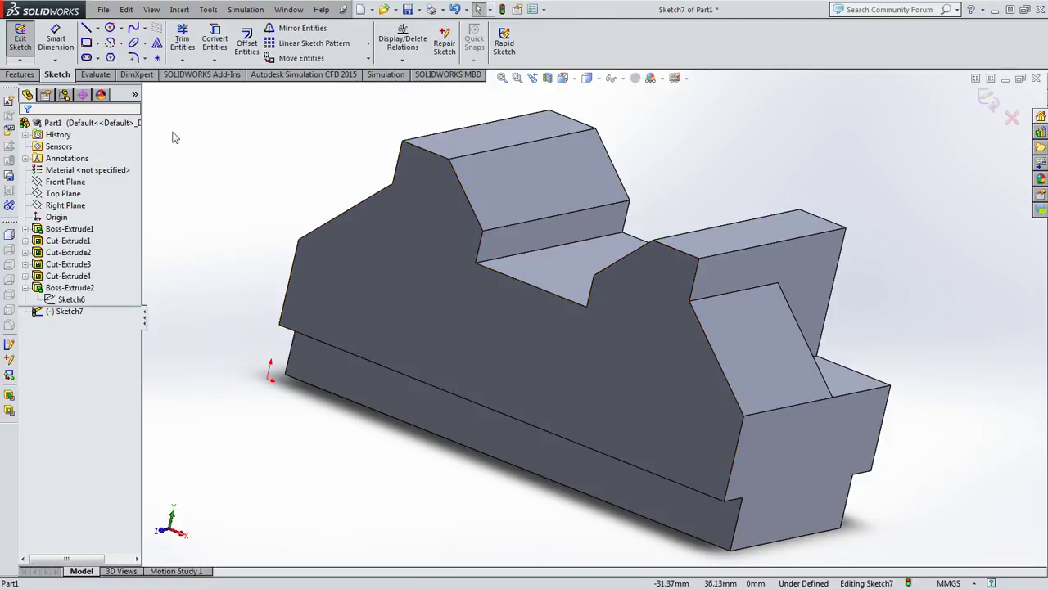
- Turn Sketch7 to the Front view, facing the face straight on for line sketching
key(space)
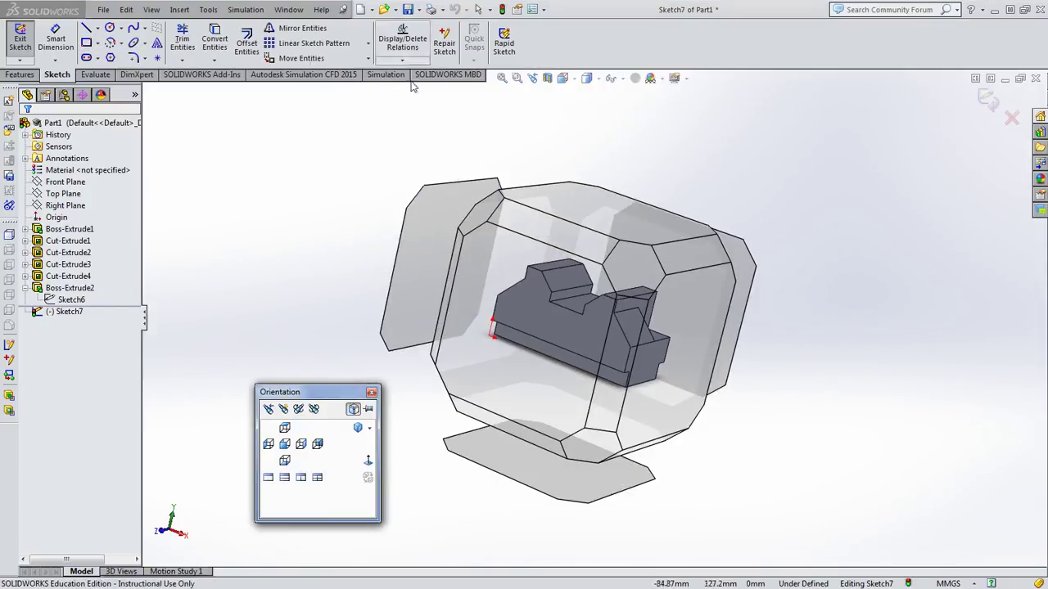
click(458, 307)
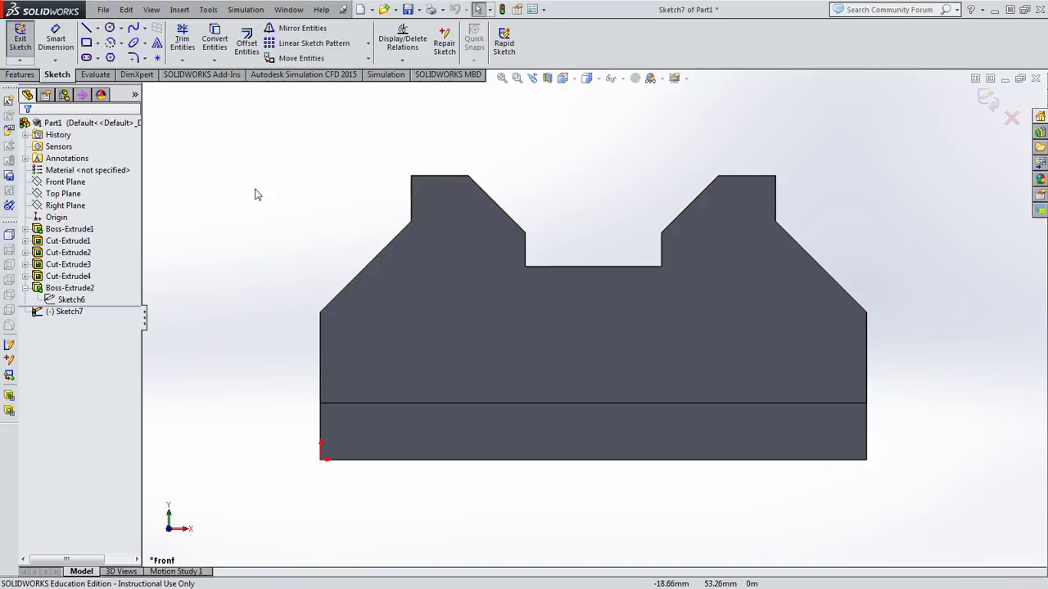
click(86, 28)
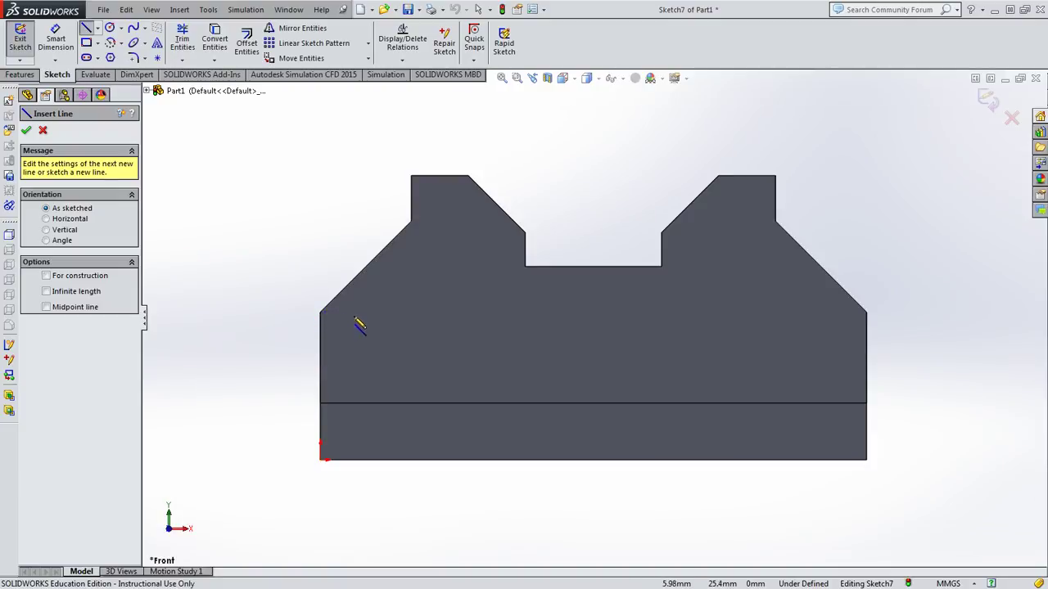
- Draw a horizontal line to the part's left edge under the left block and dimension it 16 mm
click(411, 313)
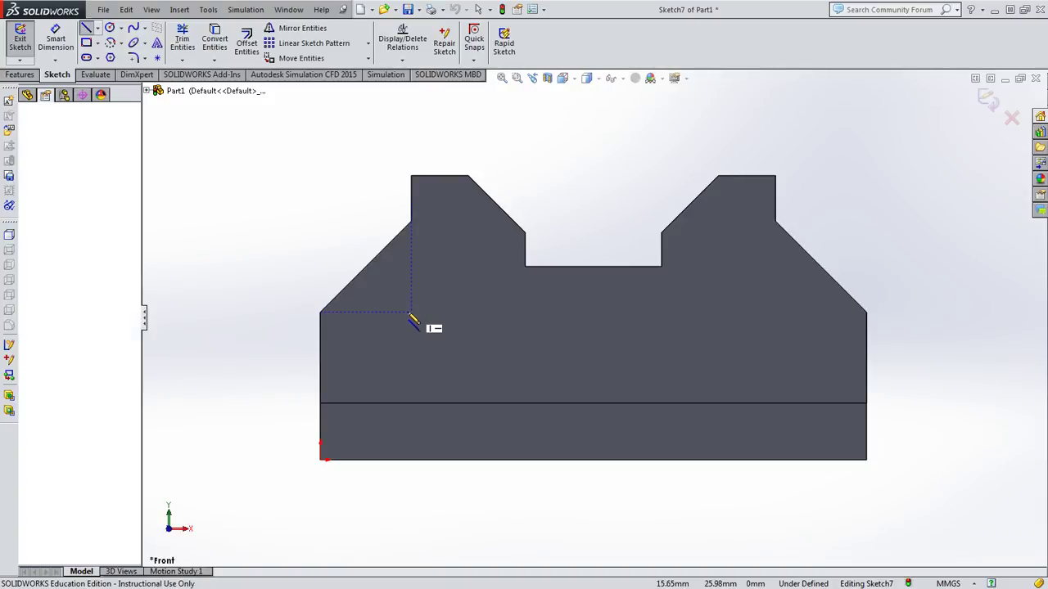
double_click(321, 312)
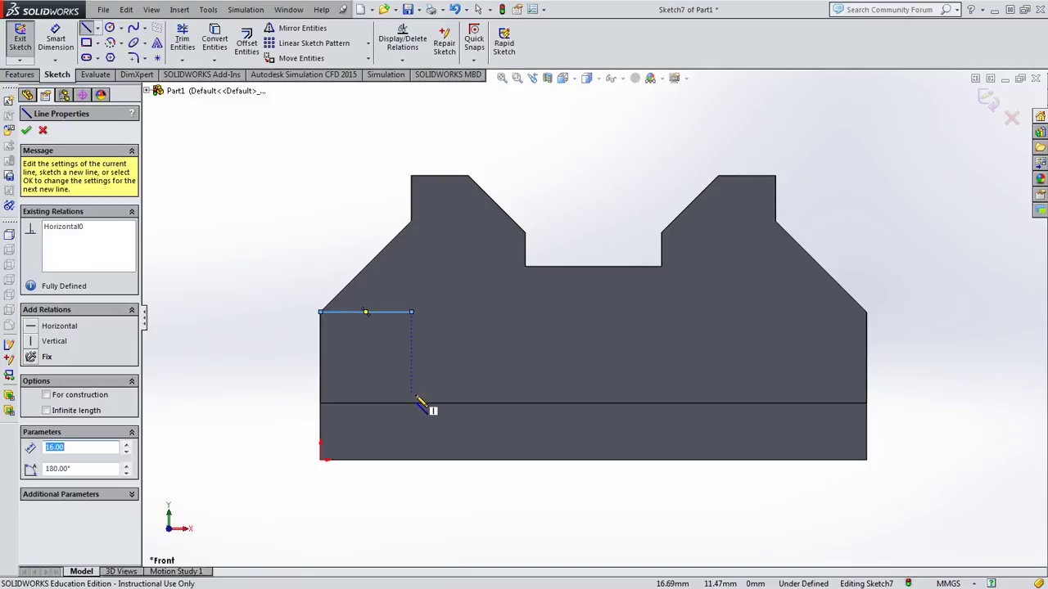
click(56, 37)
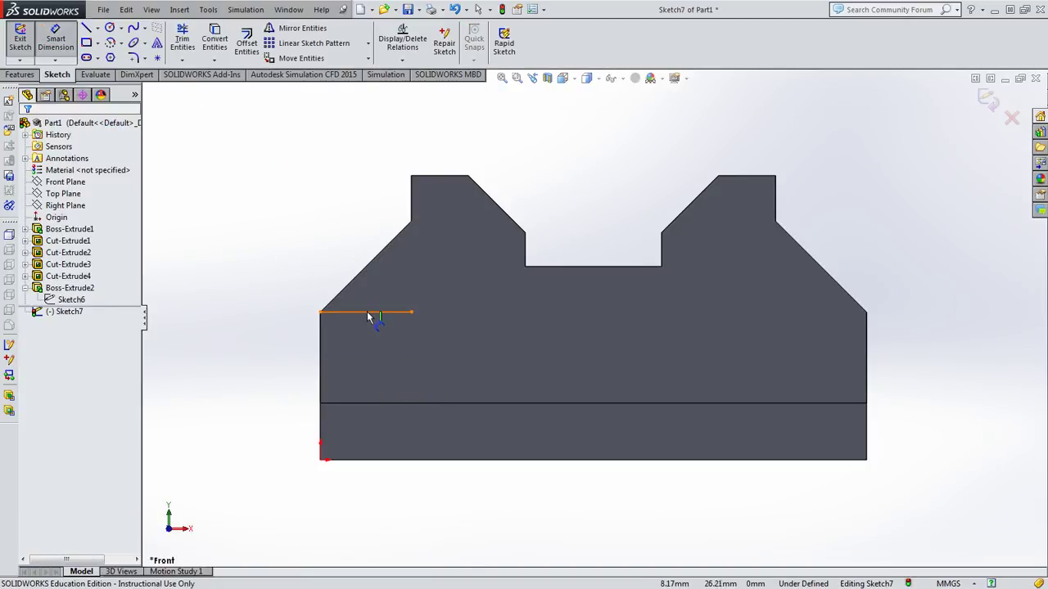
click(370, 312)
click(369, 363)
key(Return)
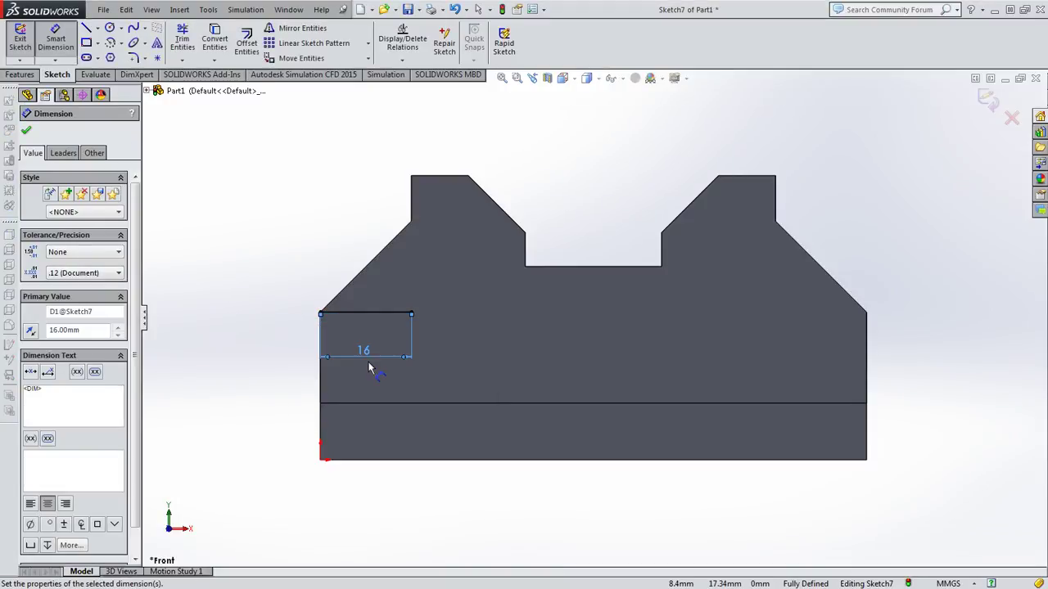
- Add the vertical leg and diagonal to close the left triangle, with the vertical leg at 16 mm
click(86, 29)
click(411, 311)
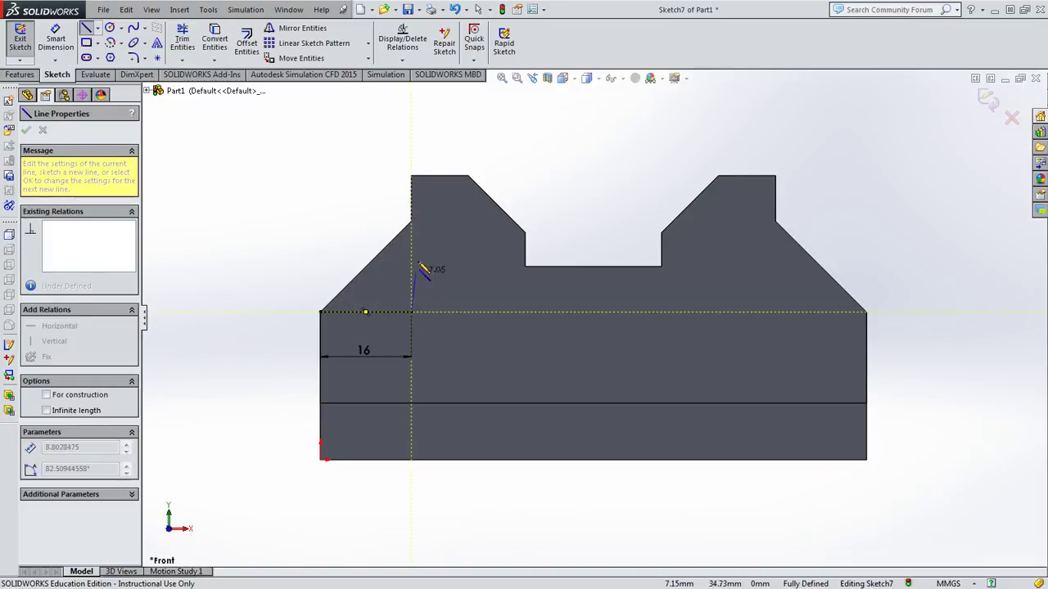
click(411, 221)
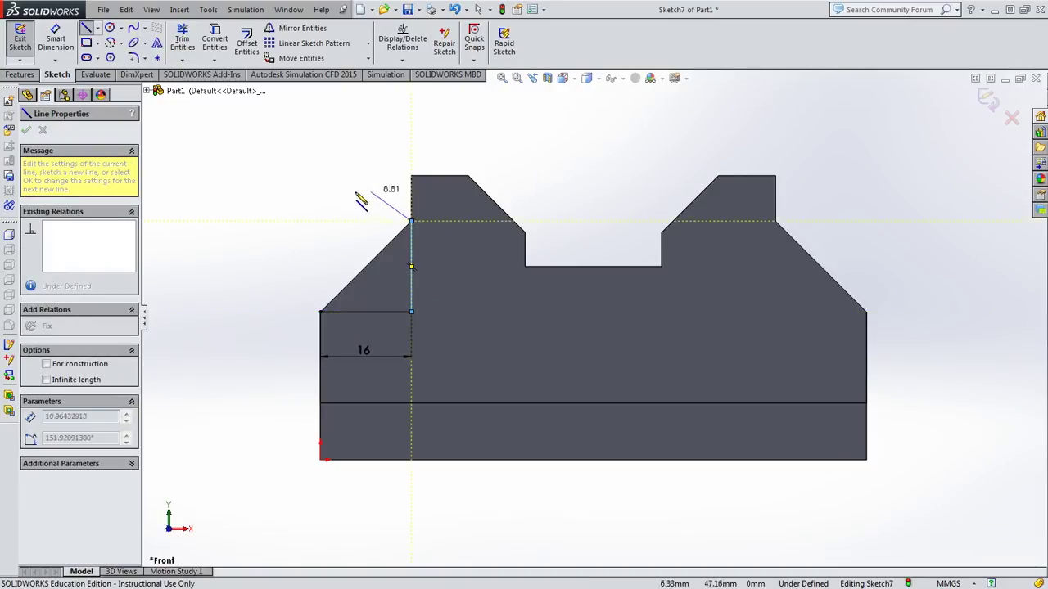
click(320, 312)
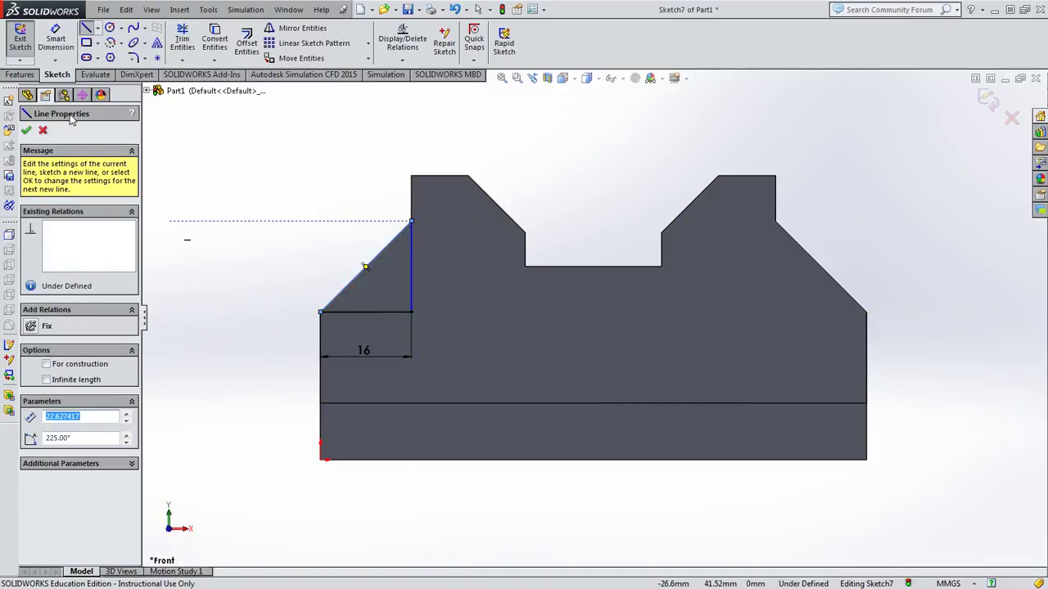
click(56, 39)
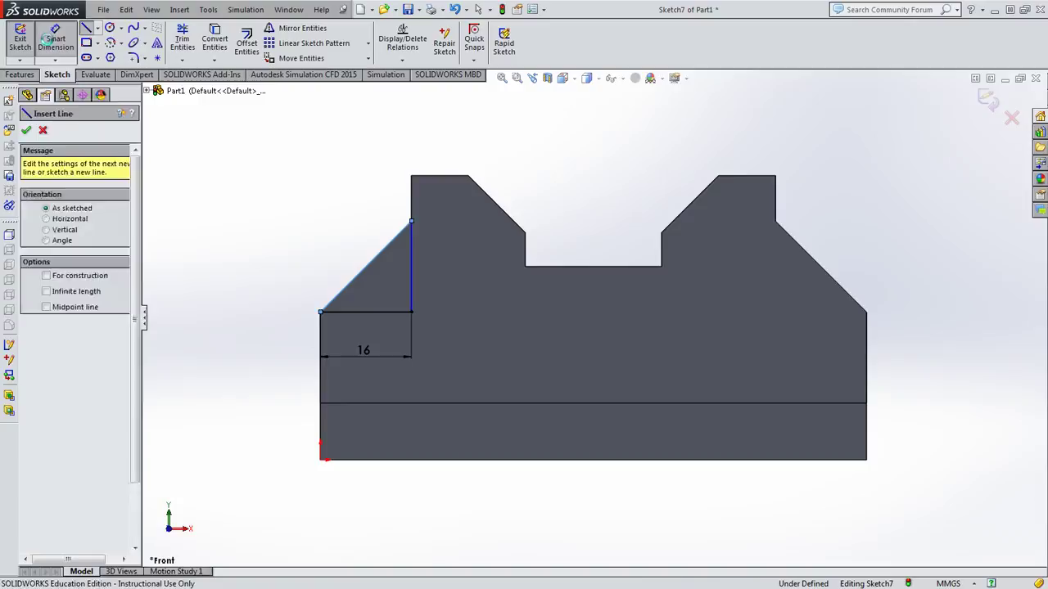
click(411, 265)
click(435, 269)
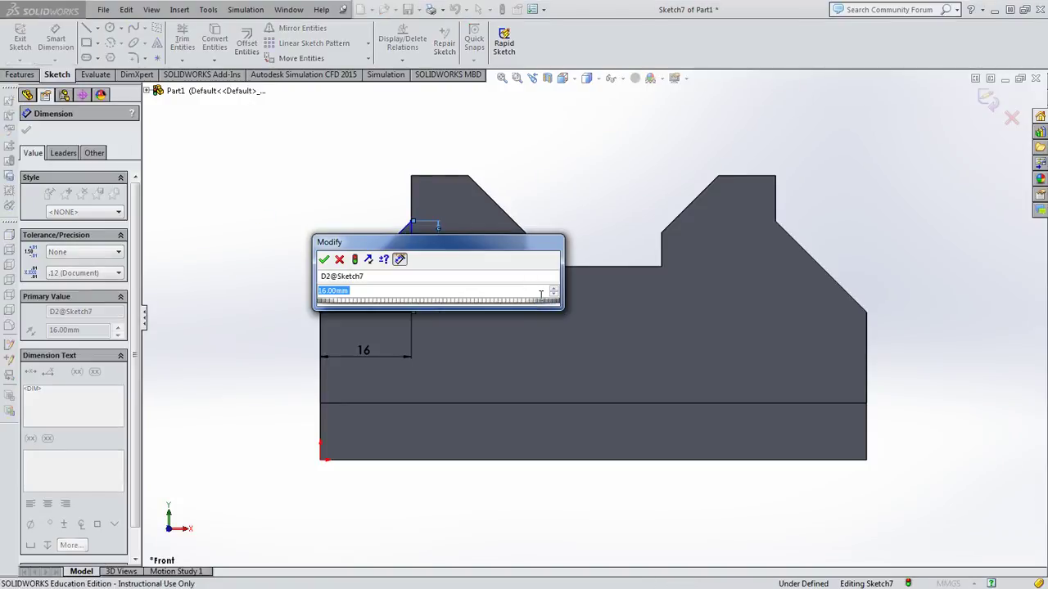
key(Return)
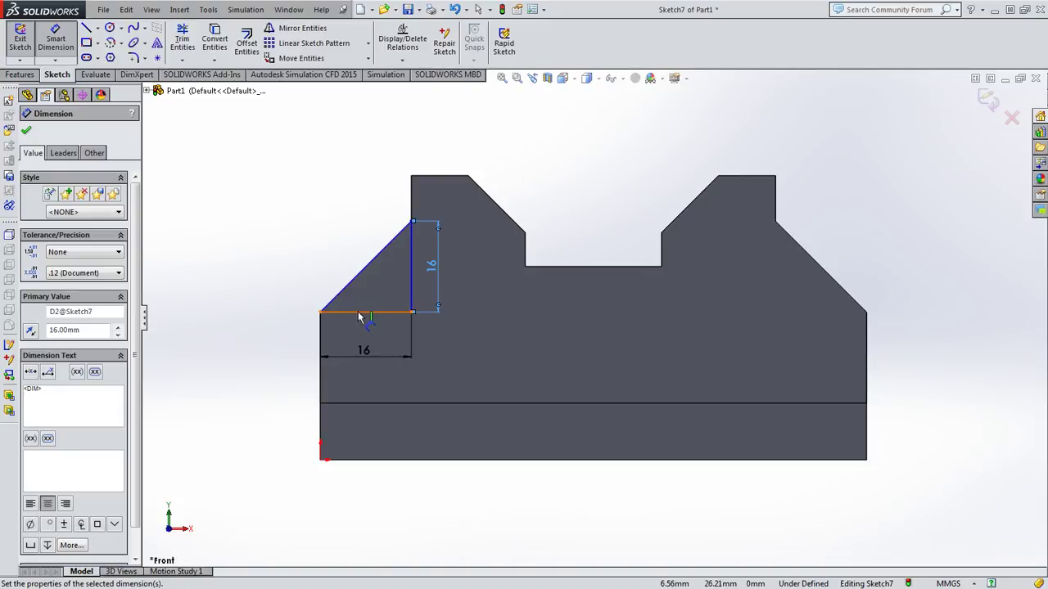
click(86, 28)
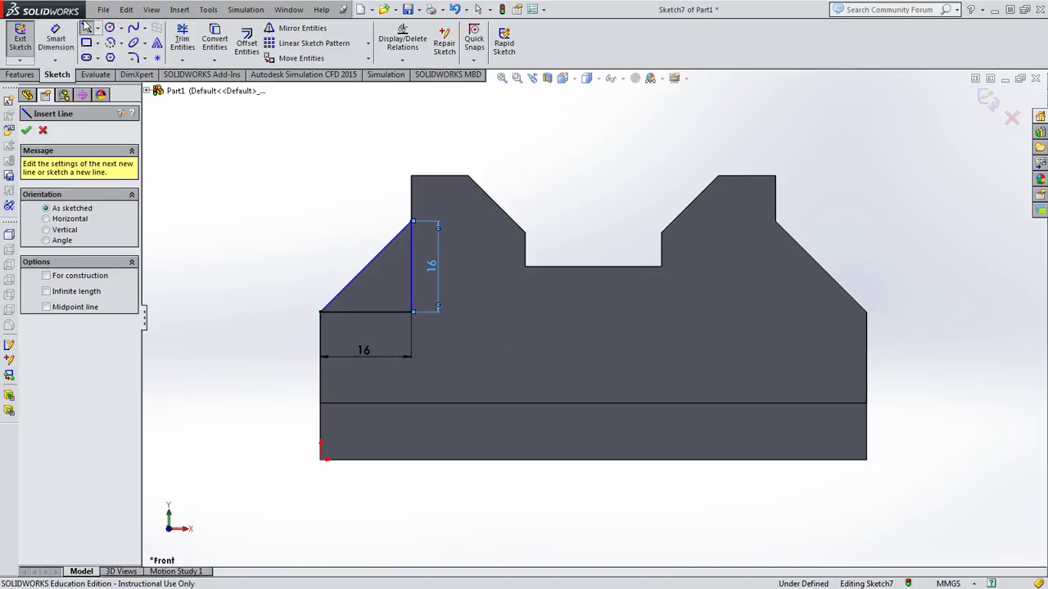
- Draw a horizontal line at the right block's corner and dimension it 16 mm
click(865, 312)
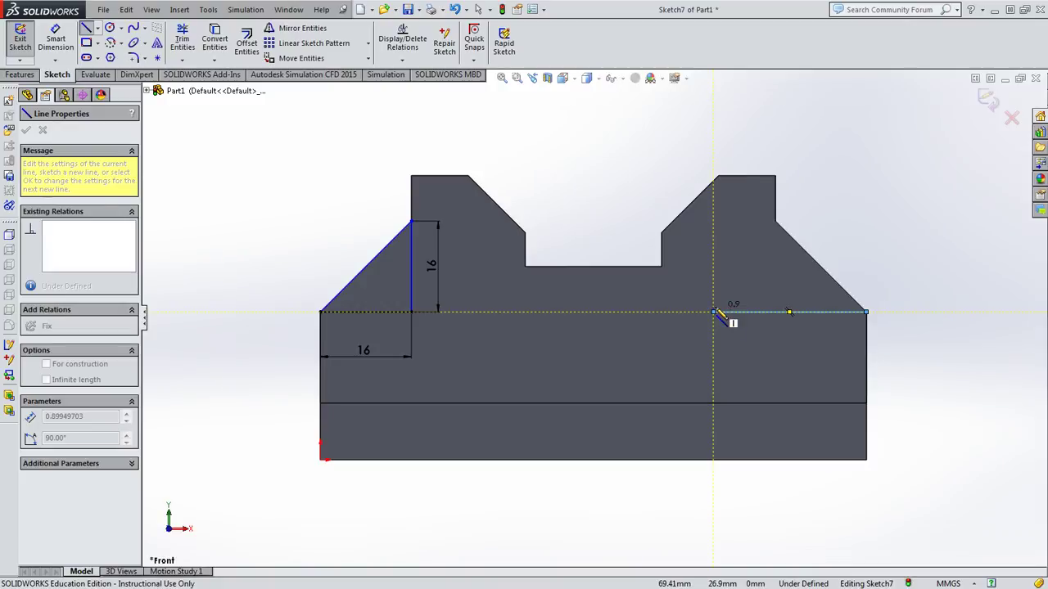
key(Escape)
click(71, 40)
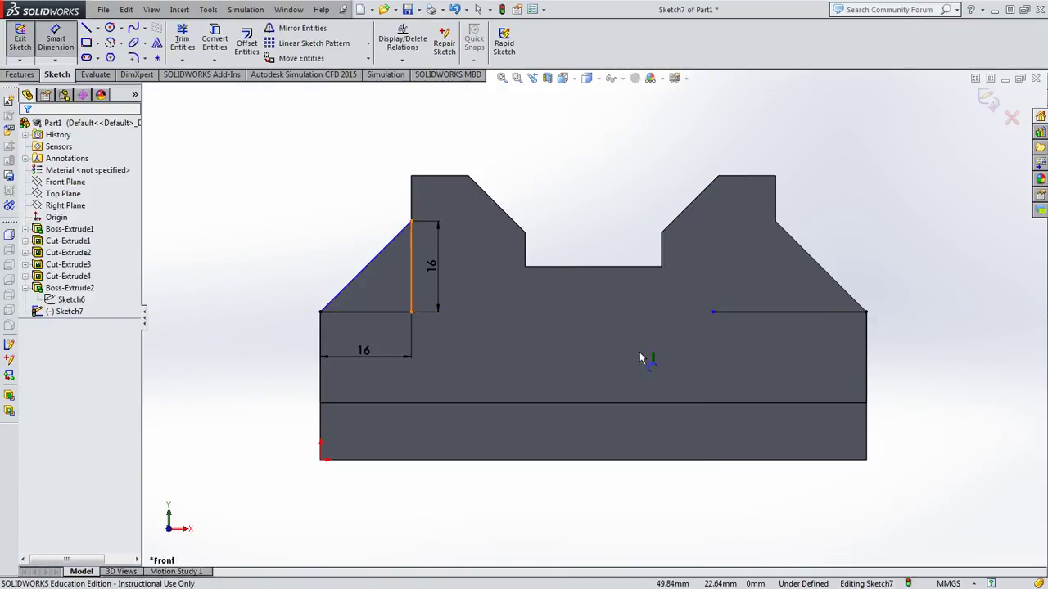
click(771, 318)
click(780, 350)
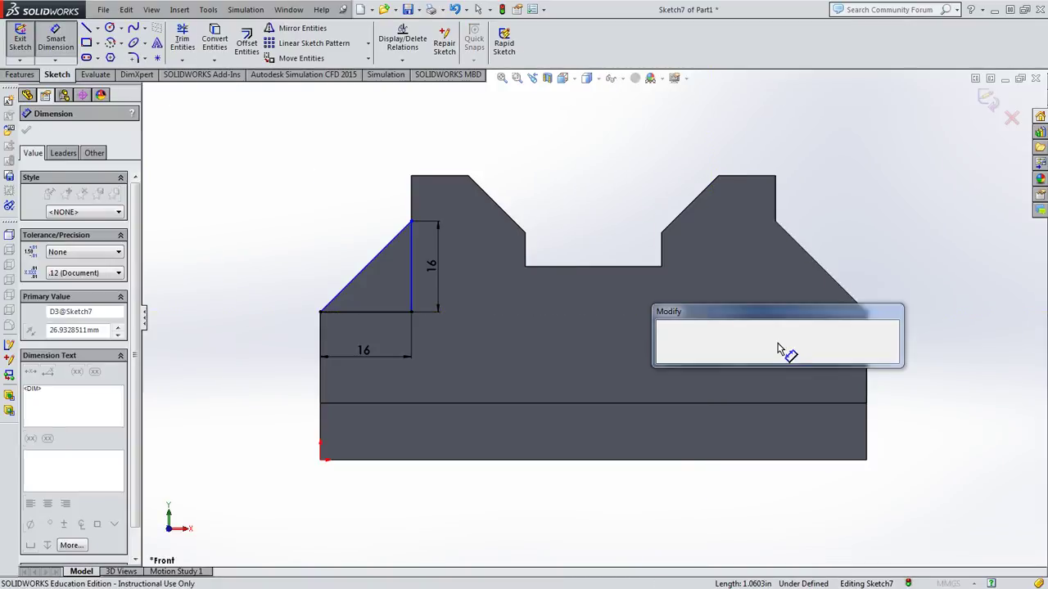
text(16)
key(Return)
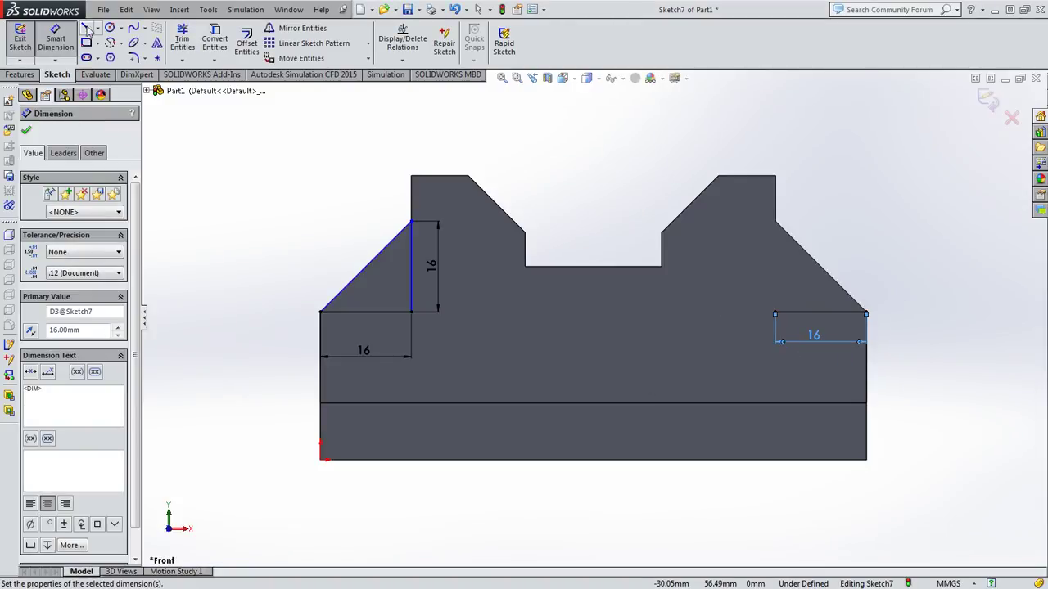
- Draw the right triangle's vertical leg up to the sloped edge and dimension it 16 mm
click(87, 27)
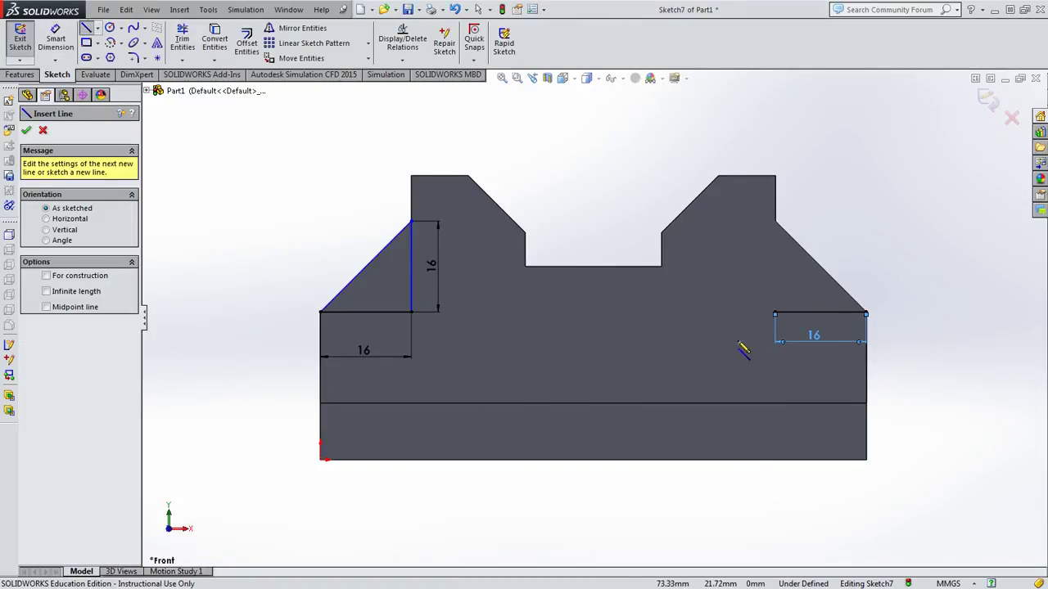
click(775, 312)
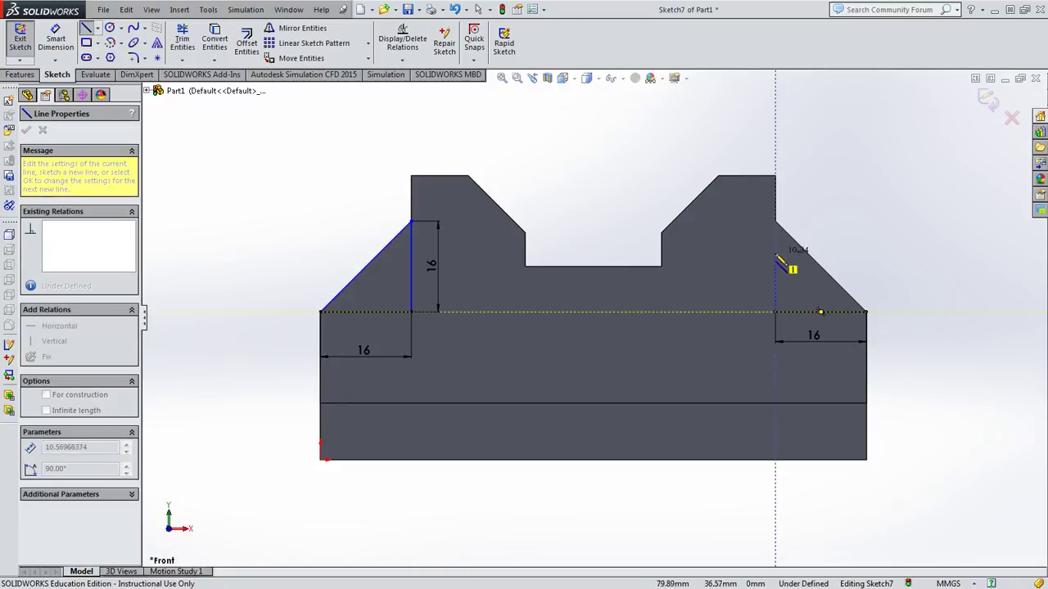
click(776, 221)
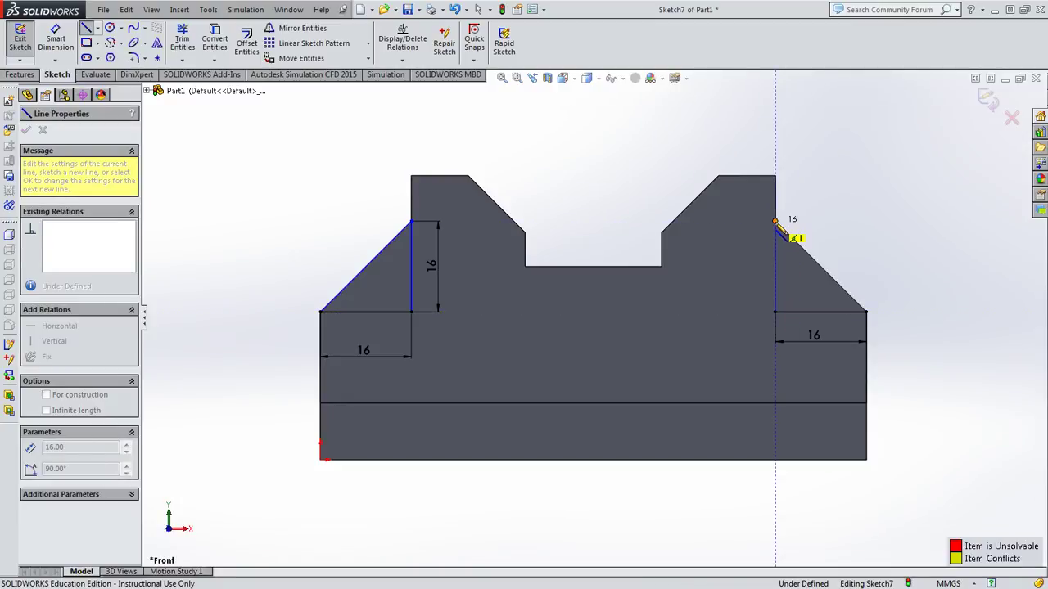
key(Escape)
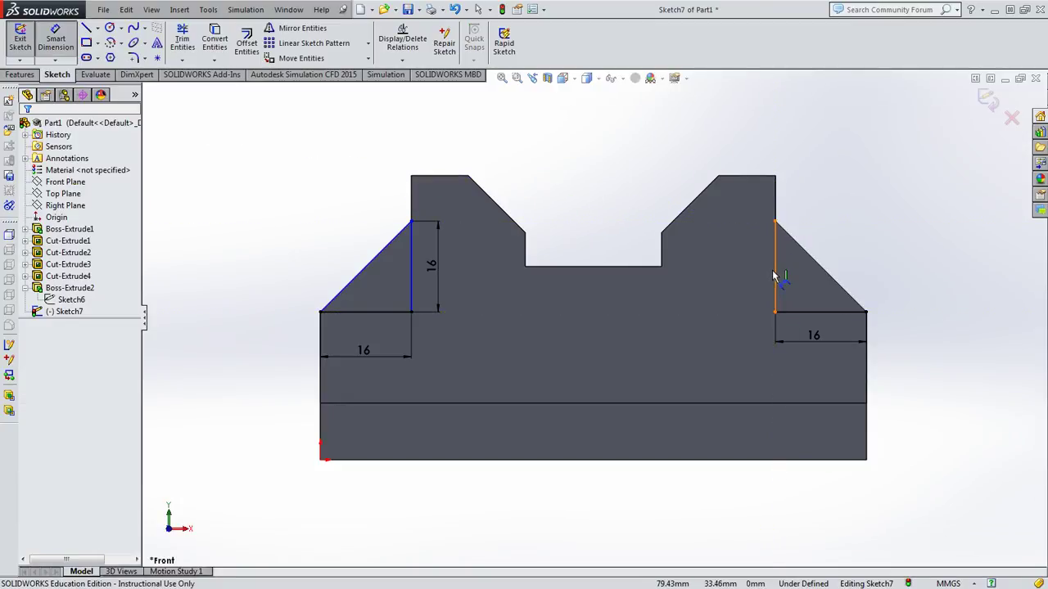
click(775, 268)
click(741, 267)
key(Return)
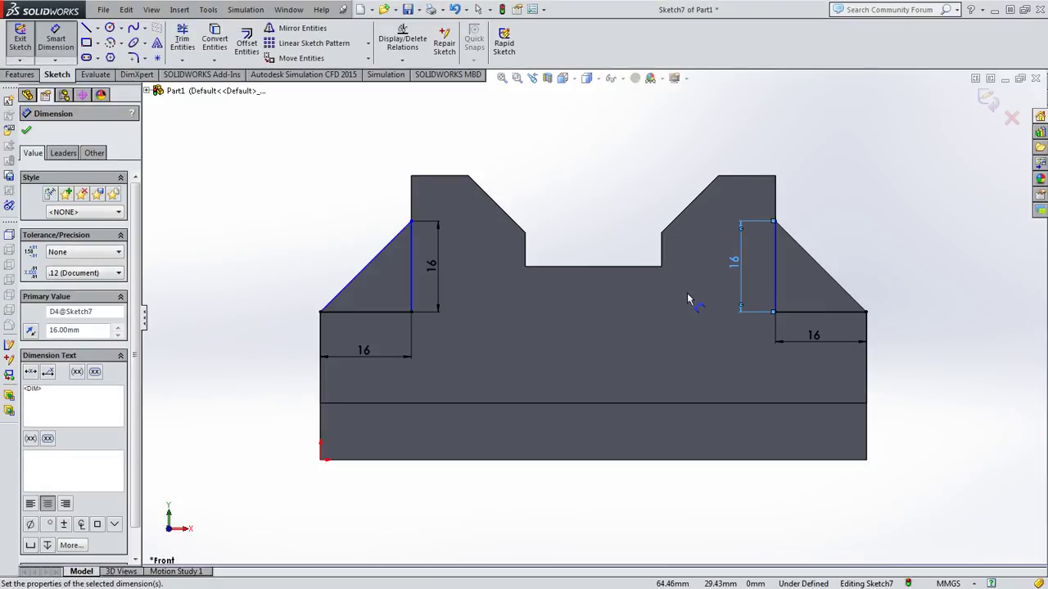
- Close the right triangle with a diagonal and preview the Cut-Extrude, Blind 29 mm
click(86, 27)
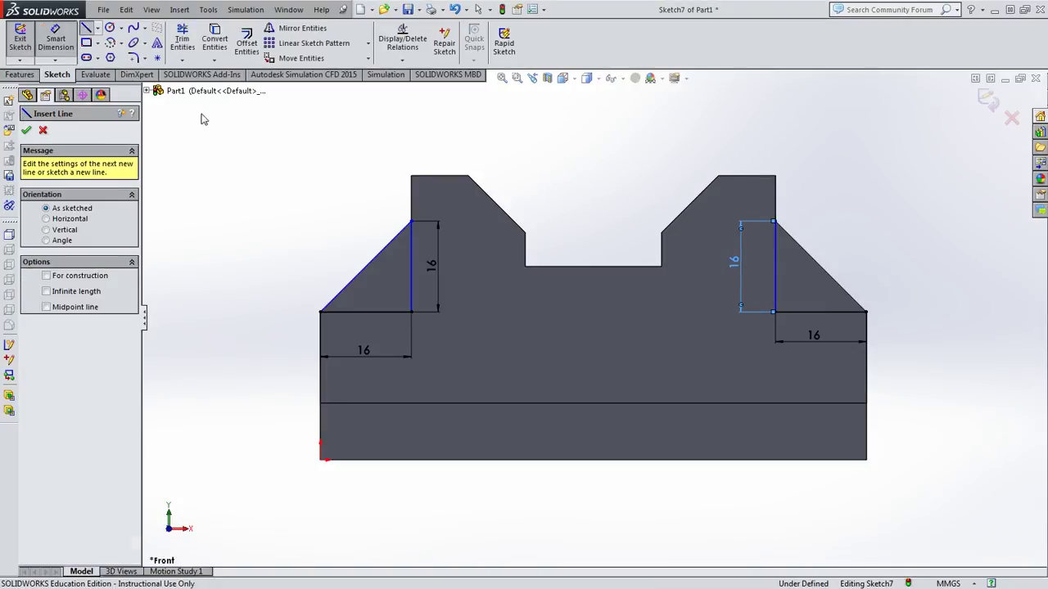
click(775, 221)
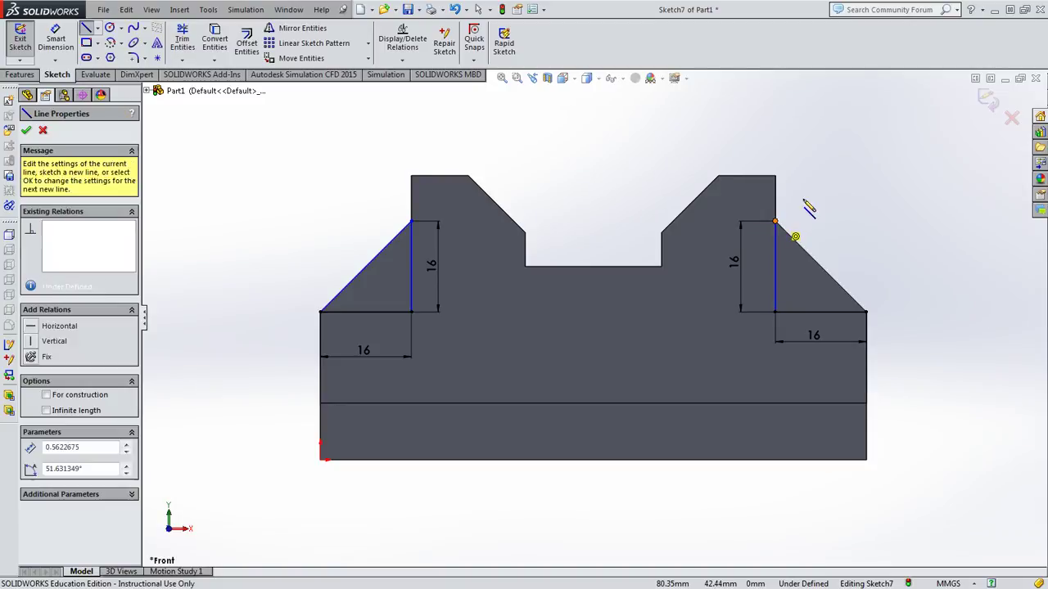
click(866, 312)
key(Escape)
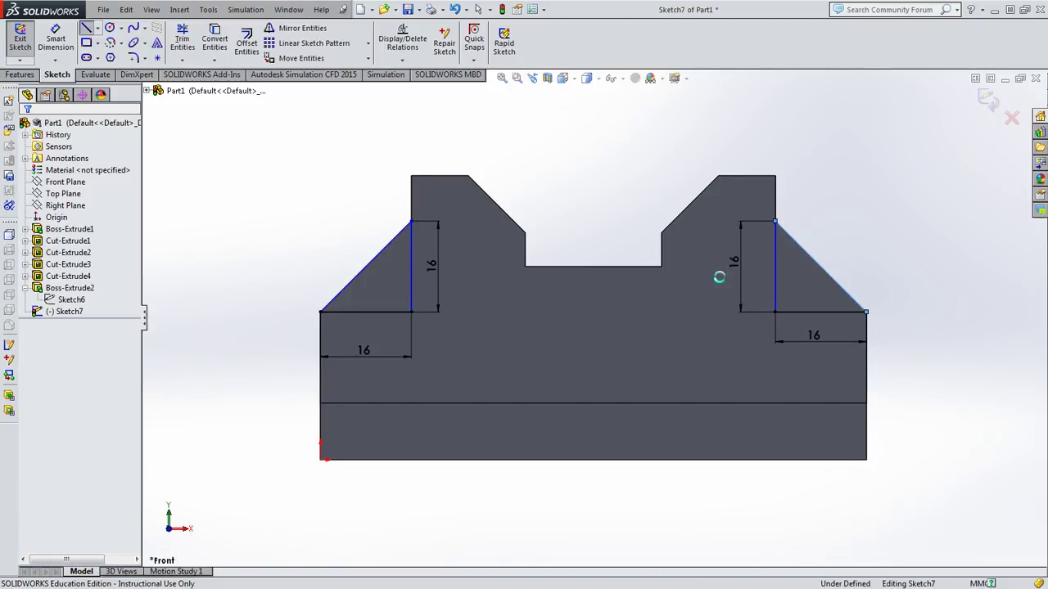
middle_drag(545, 409, 478, 481)
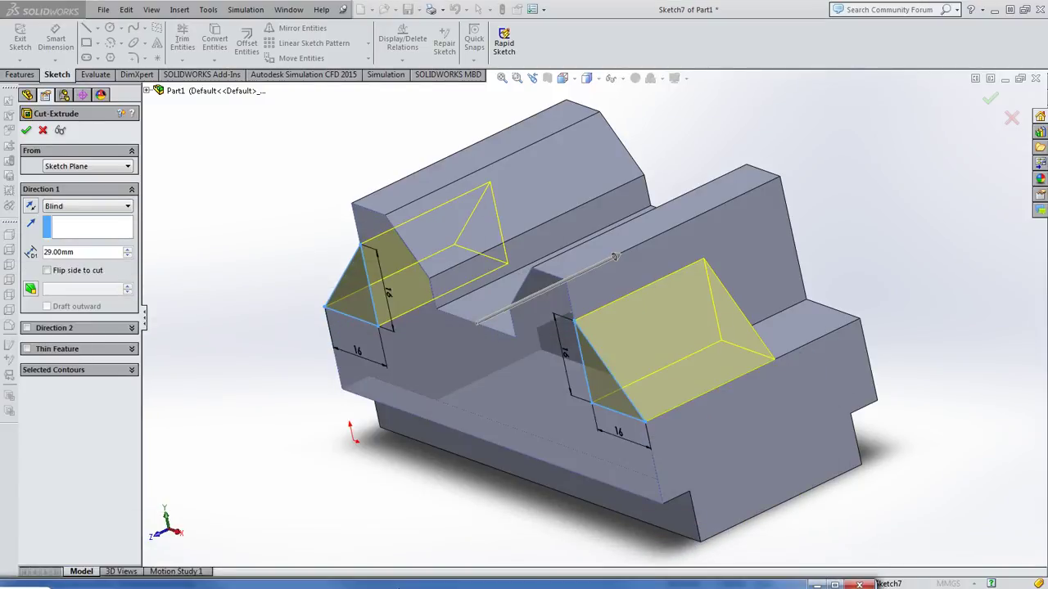
click(876, 573)
double_click(495, 6)
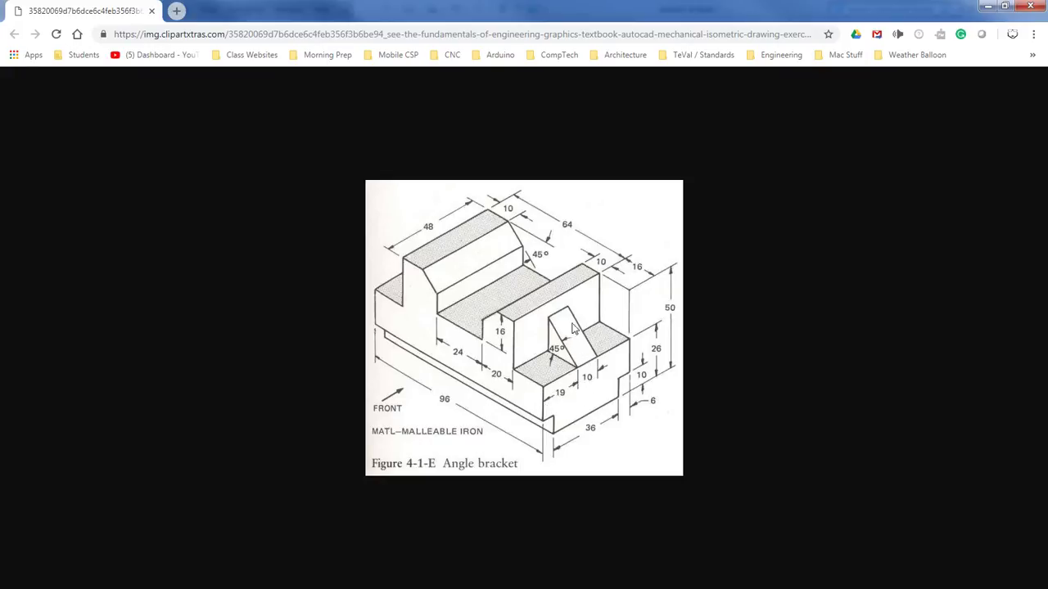
key(alt+Tab)
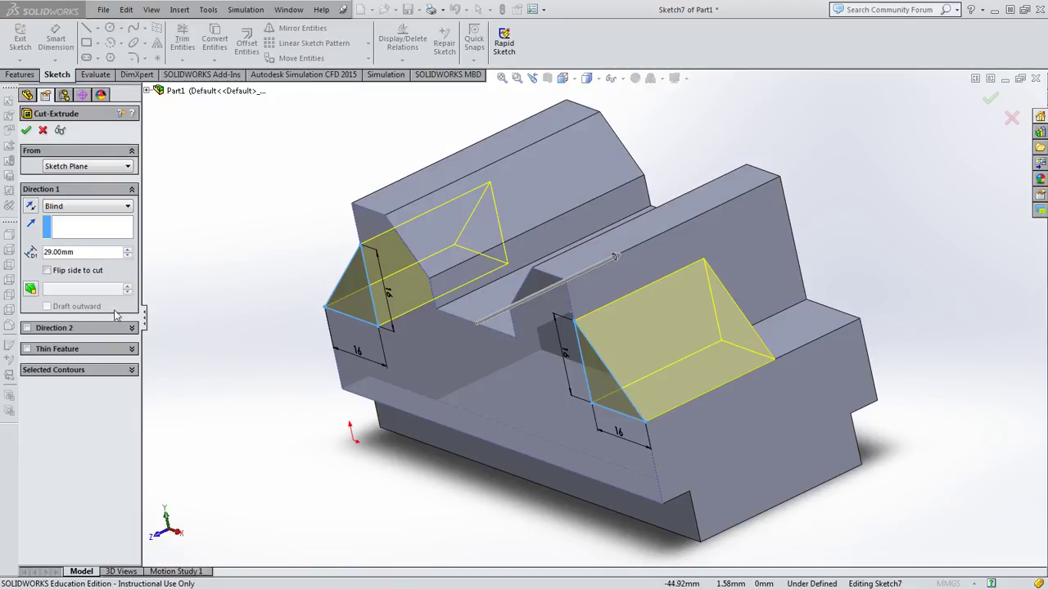
- Set the cut depth to 19 mm, then orbit and view the bracket in isometric
double_click(85, 254)
text(19)
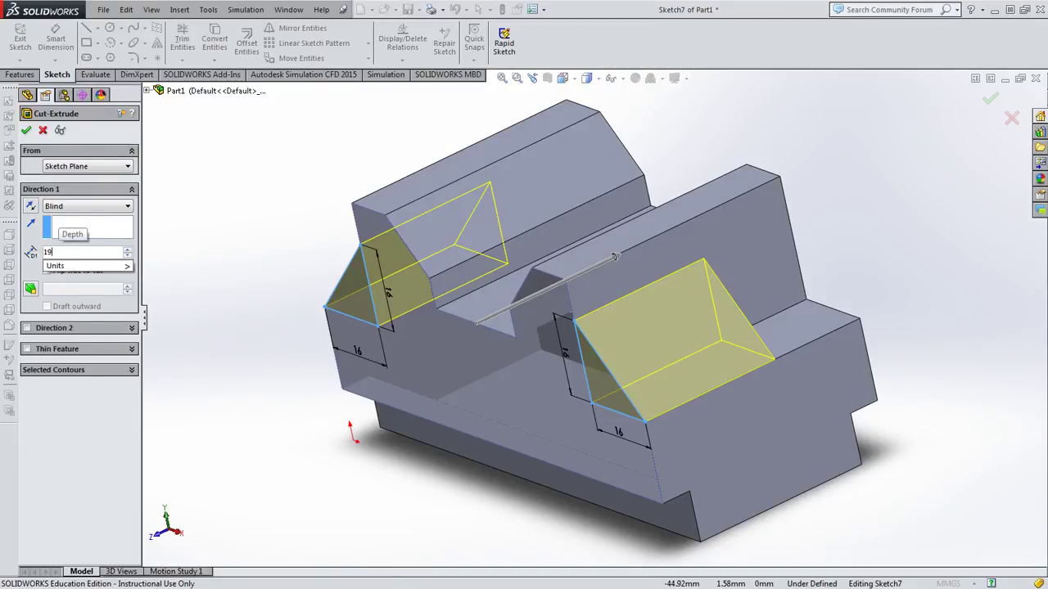
key(Return)
key(Return)
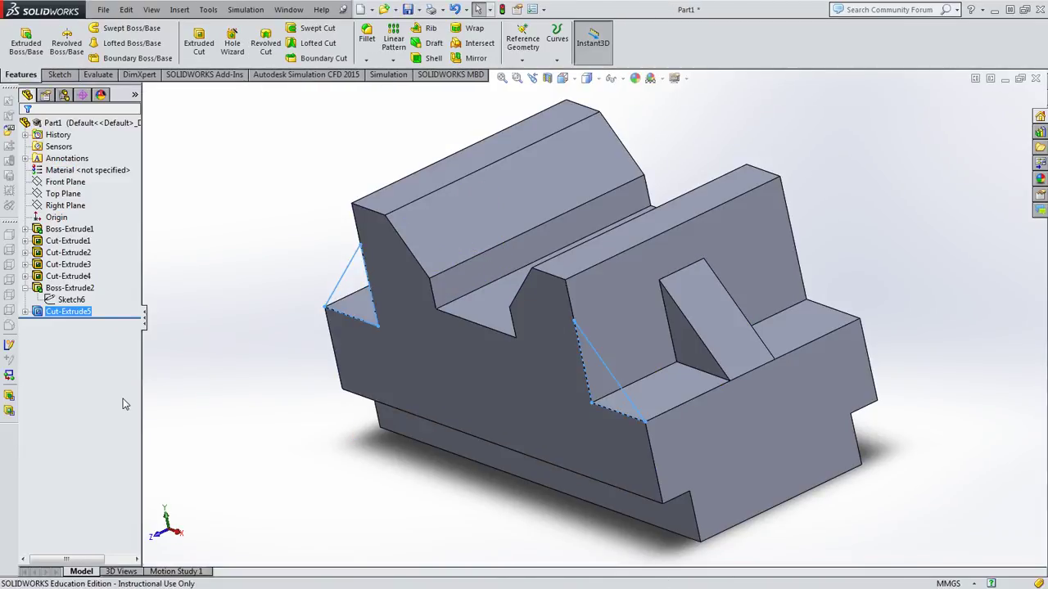
click(246, 269)
middle_drag(246, 268, 721, 320)
key(ctrl+7)
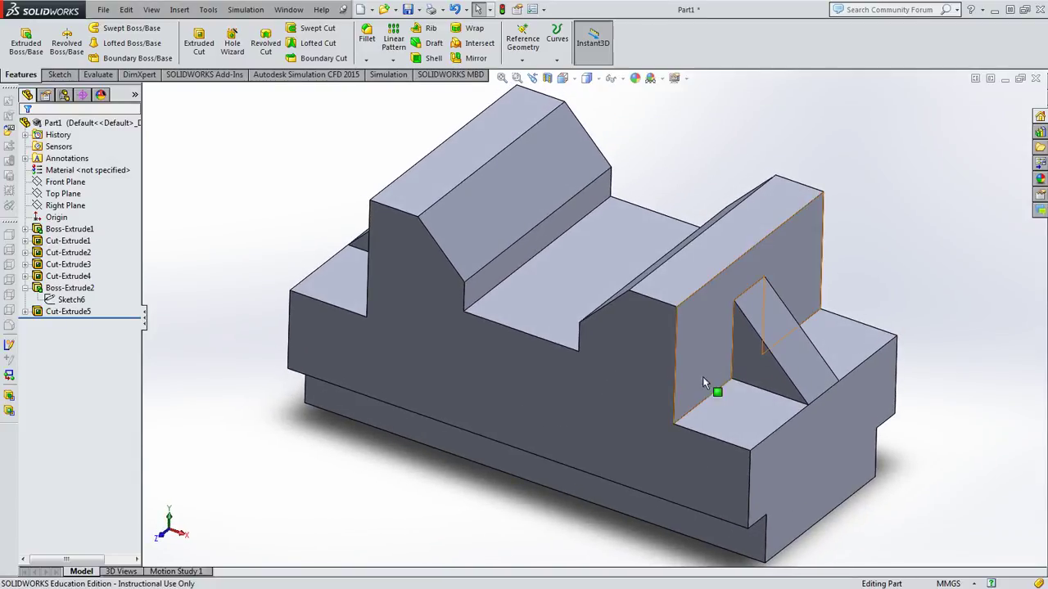